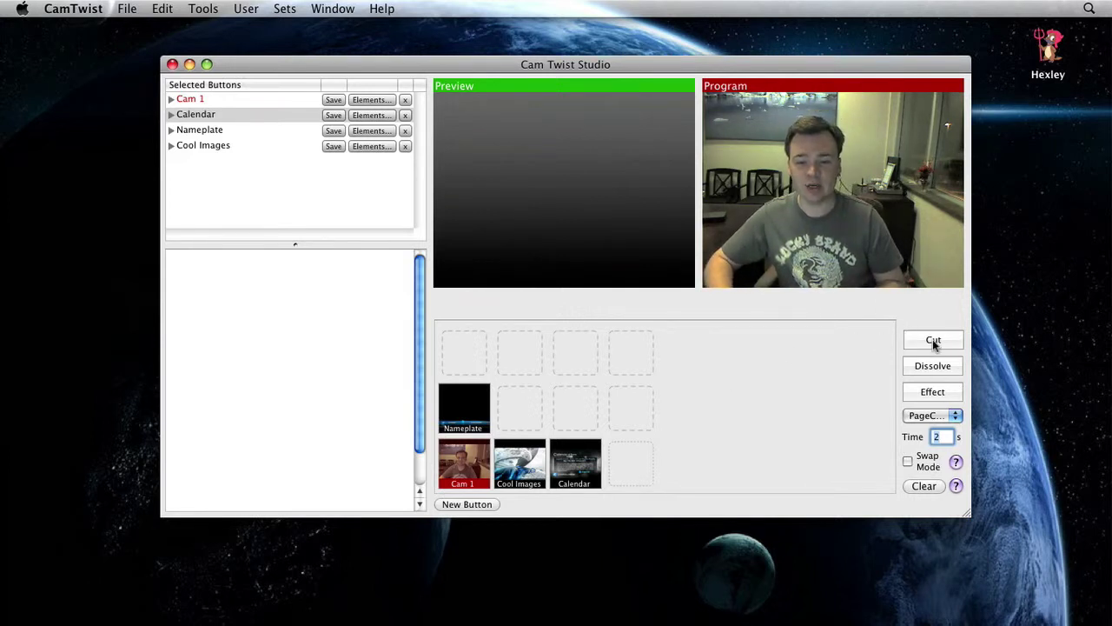
- Keep PageCurl as the transition effect and set the transition time to 5 seconds
left_click(928, 415)
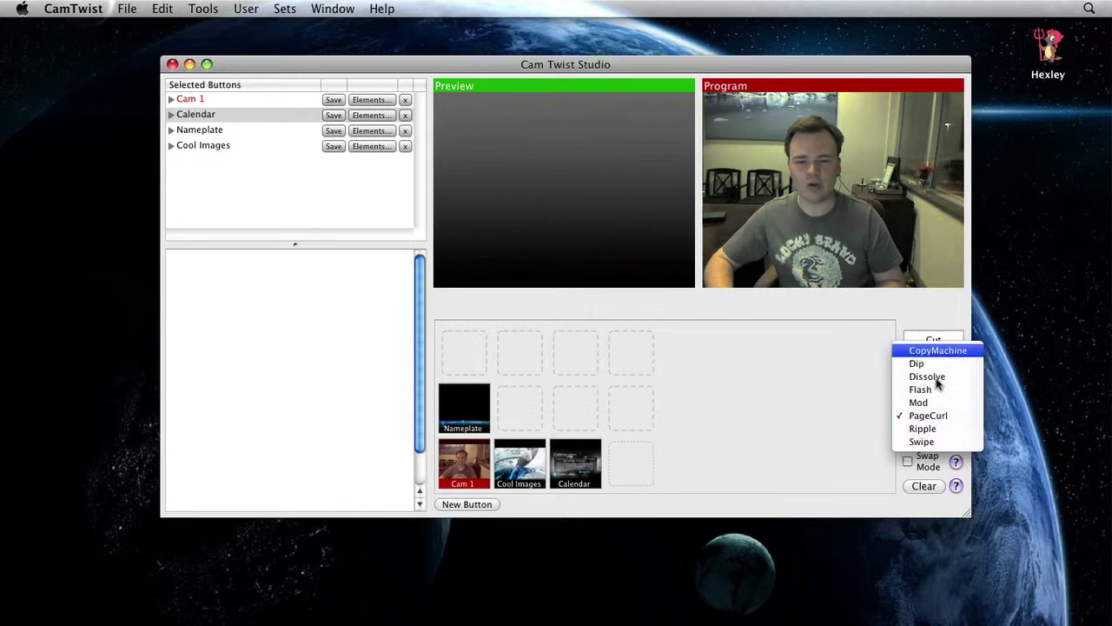
left_click(929, 315)
left_click(941, 437)
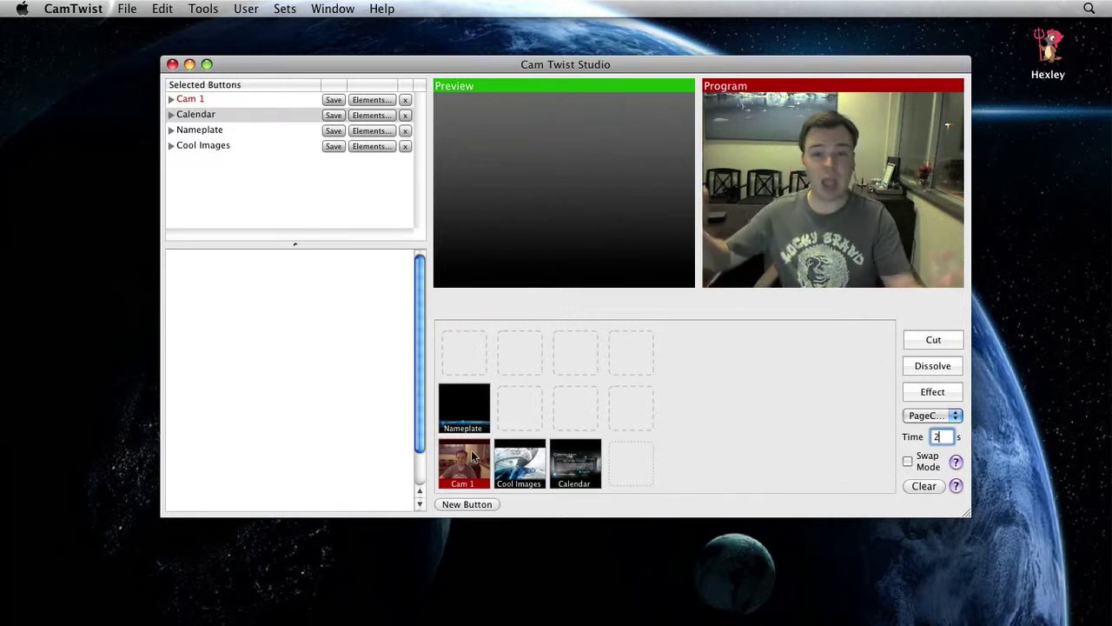
- Dissolve the nameplate overlay onto the webcam output, then dissolve it off
left_click(463, 423)
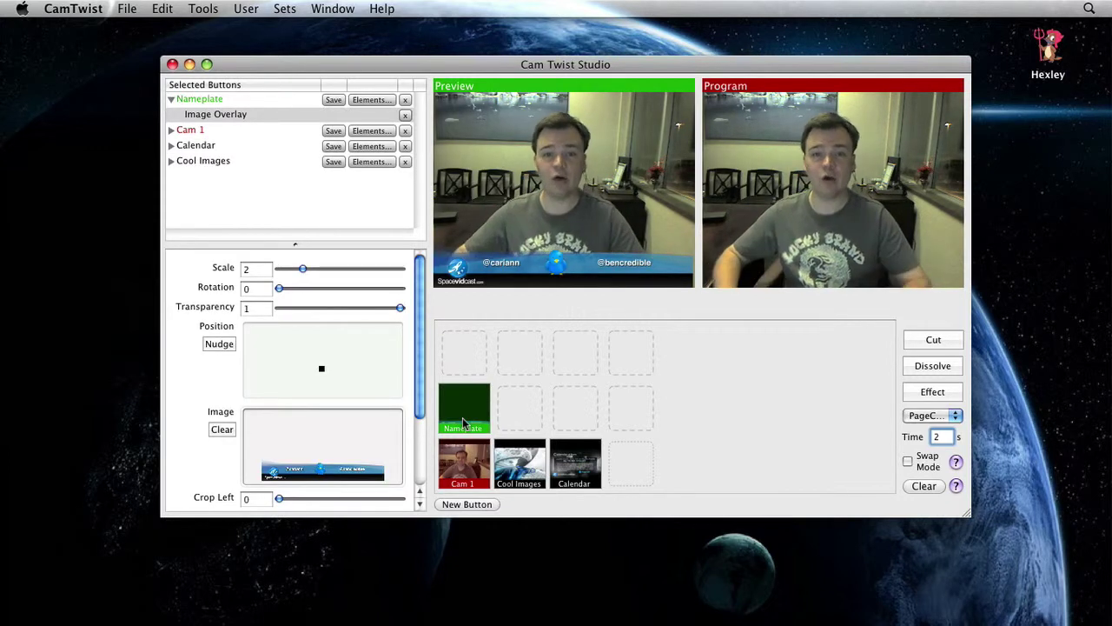
left_click(952, 368)
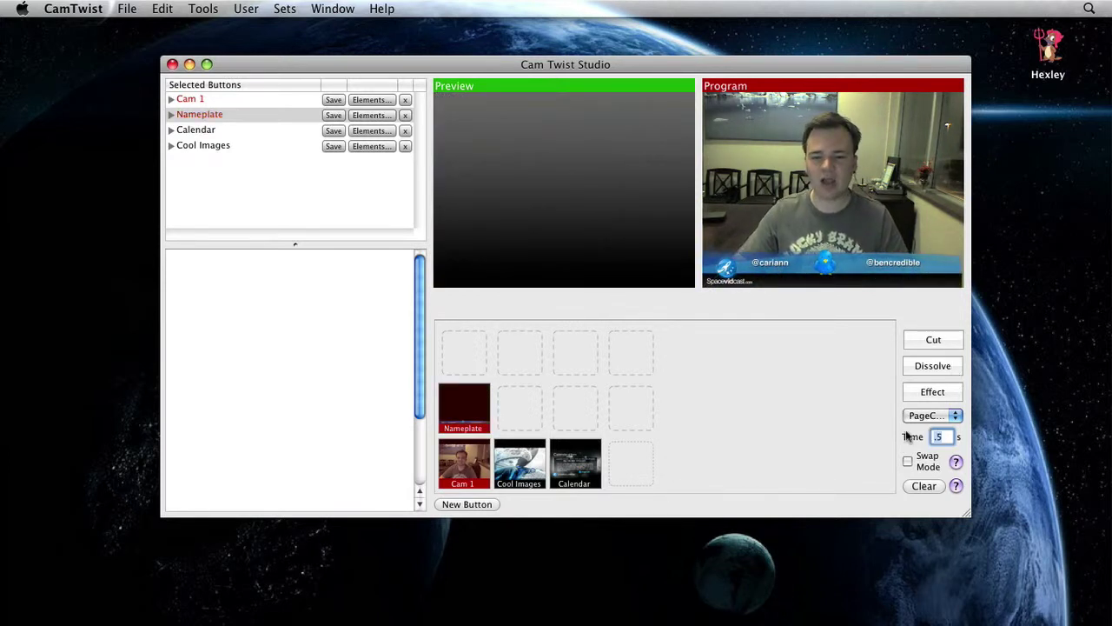
left_click(466, 403)
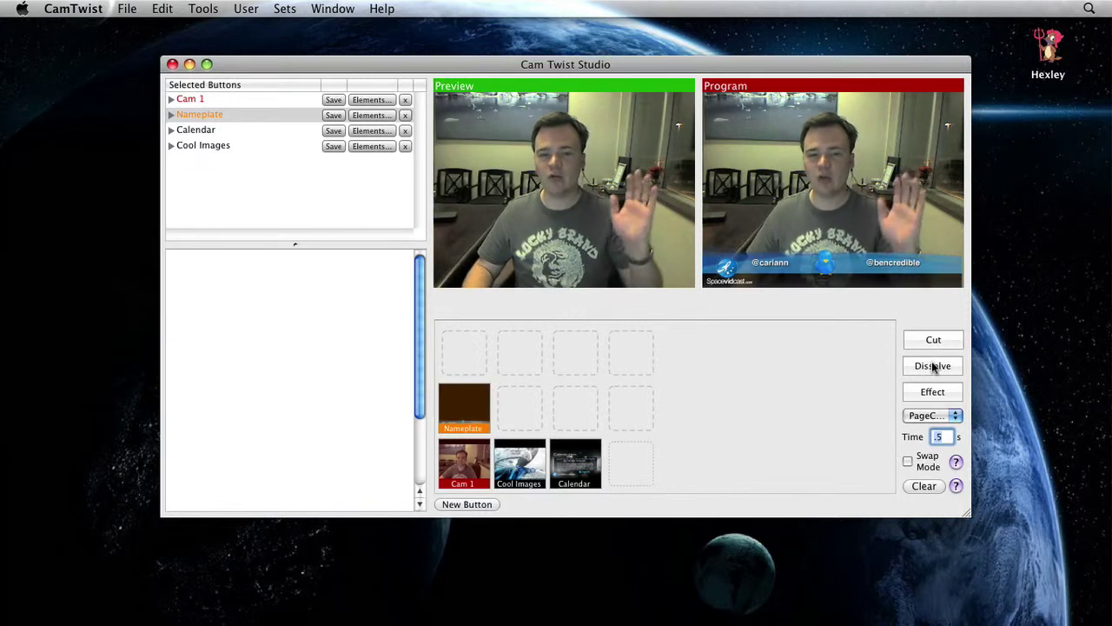
left_click(932, 366)
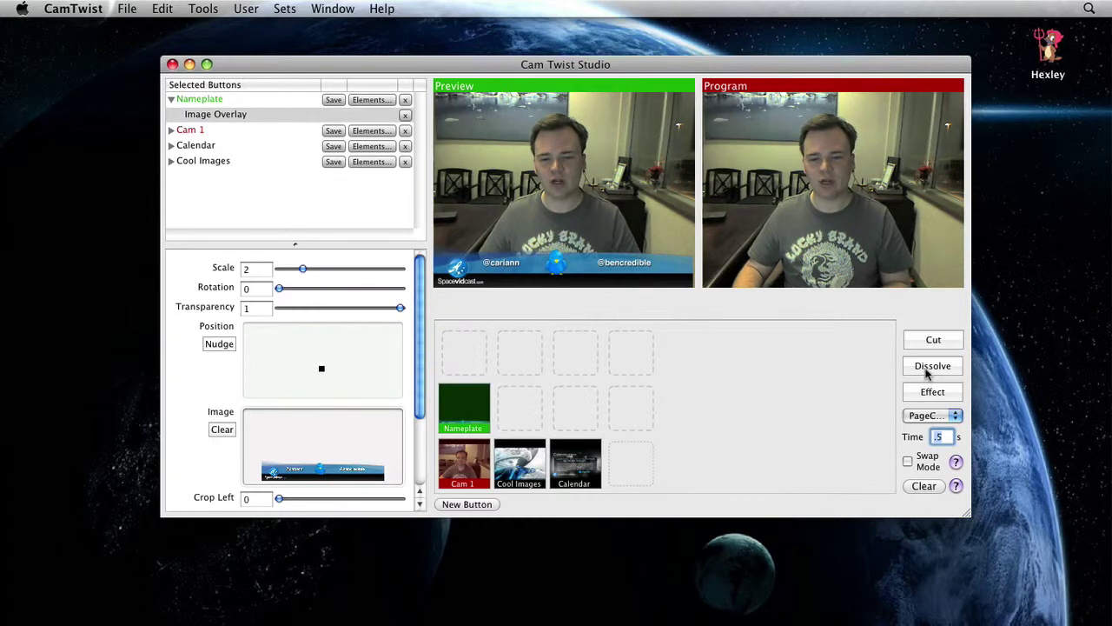
- Dissolve the nameplate back on, then dissolve it off to leave plain Cam 1
left_click(926, 369)
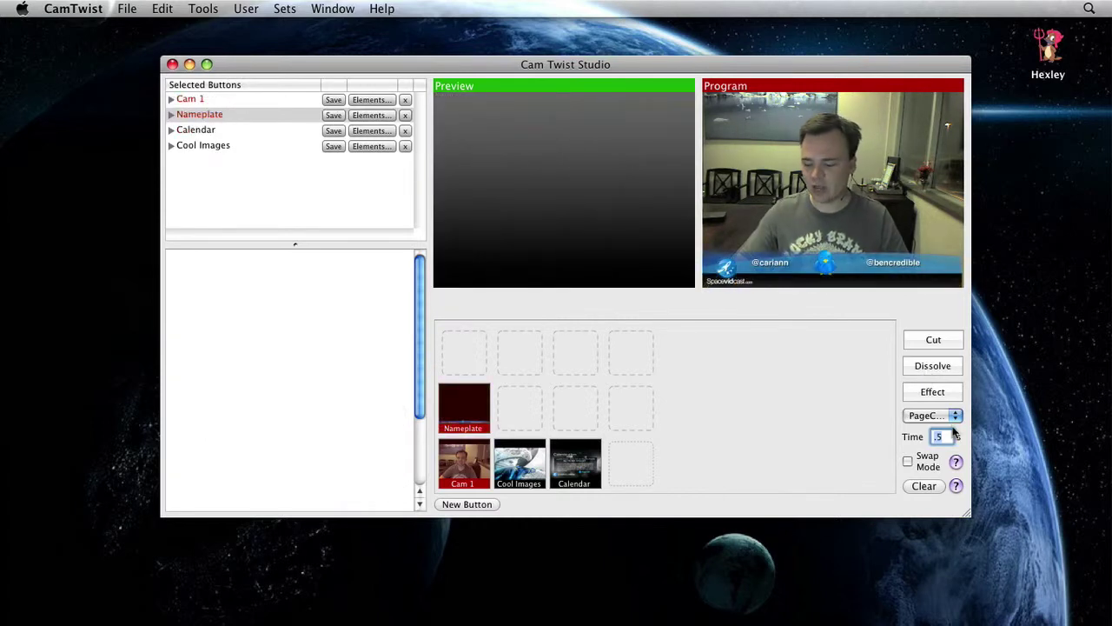
left_click(458, 423)
left_click(934, 366)
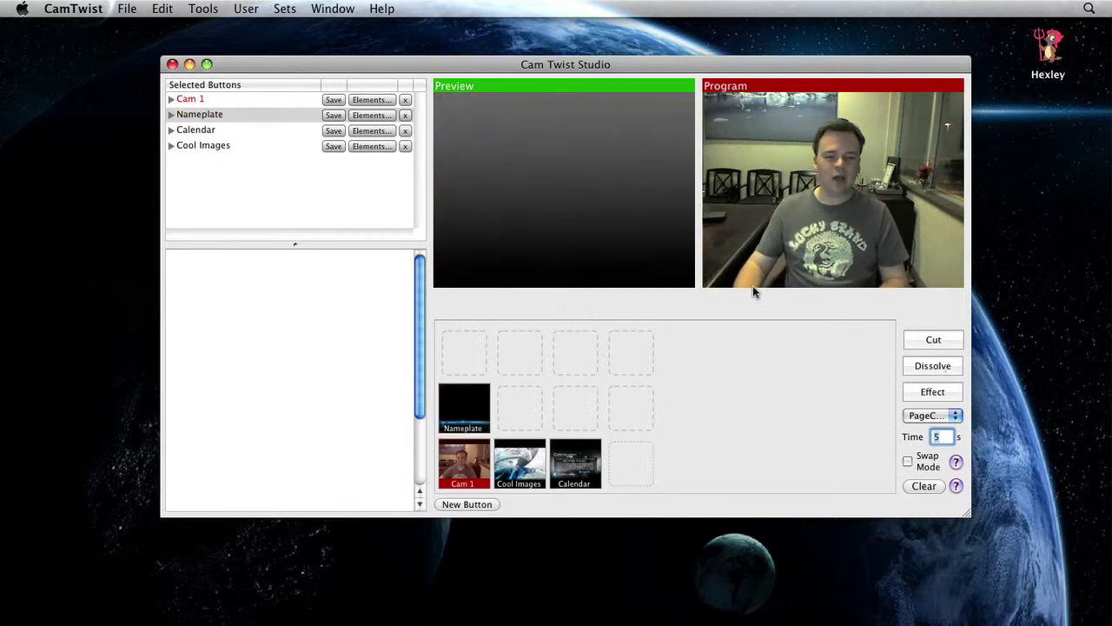
- Cut the nameplate instantly onto Cam 1, then cut it off again
left_click(467, 404)
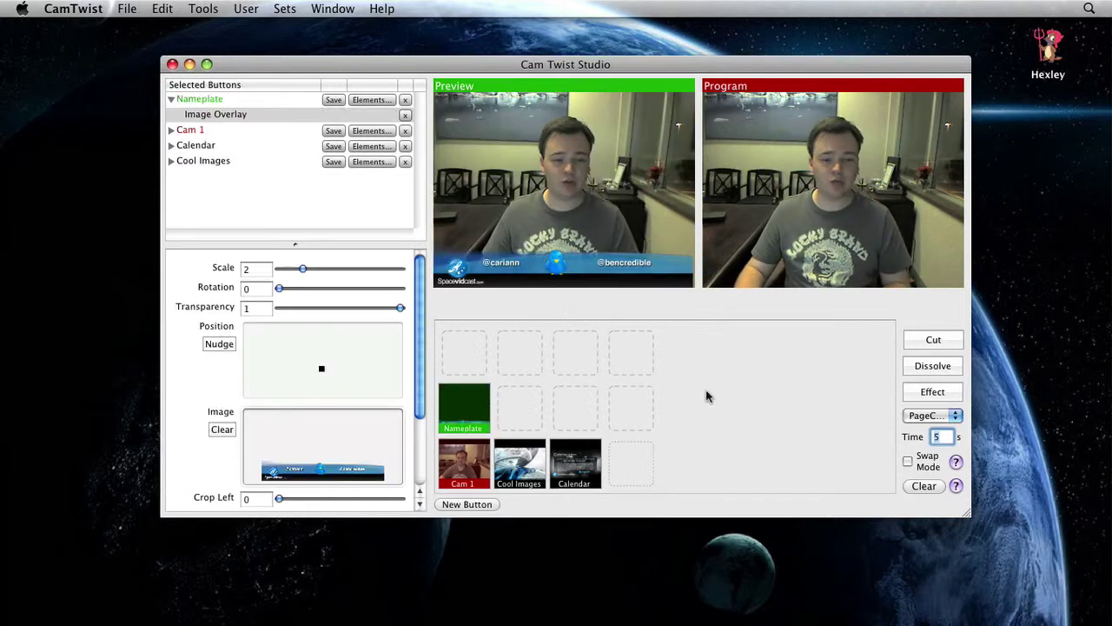
left_click(934, 341)
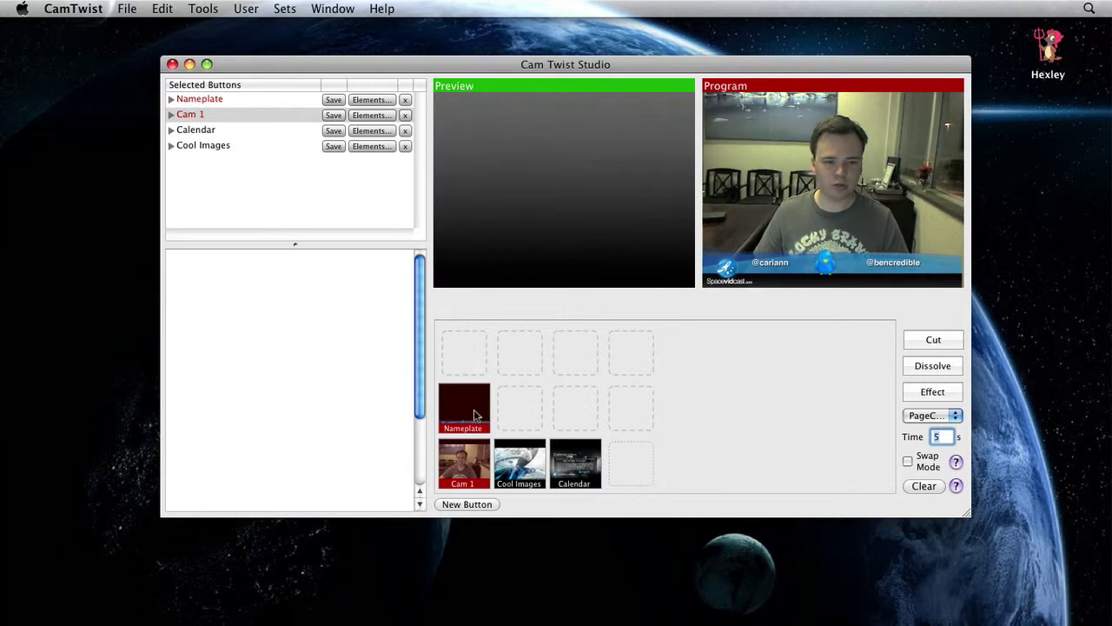
left_click(459, 415)
left_click(934, 339)
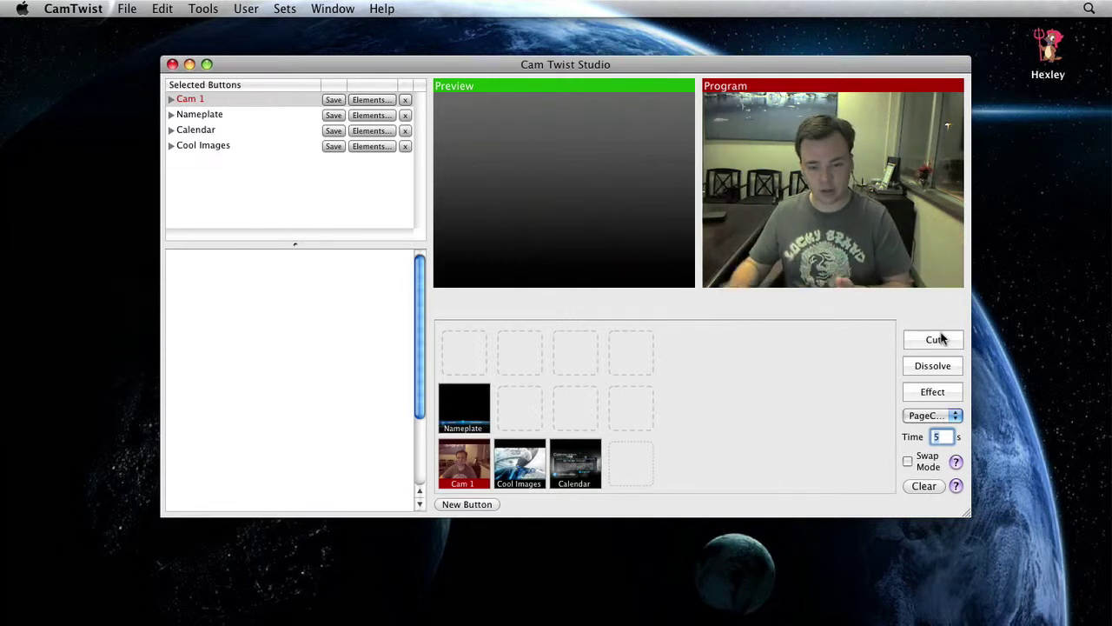
- Dissolve the Calendar slideshow to Program, then dissolve back to Cam 1 using 1-second transitions
left_click(571, 454)
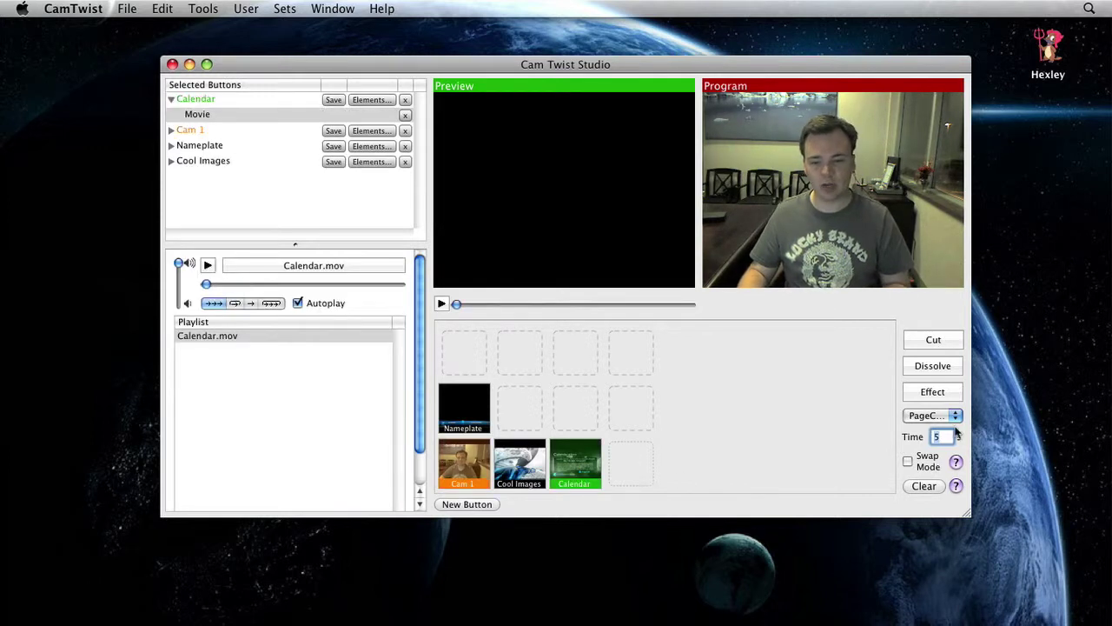
left_click(942, 375)
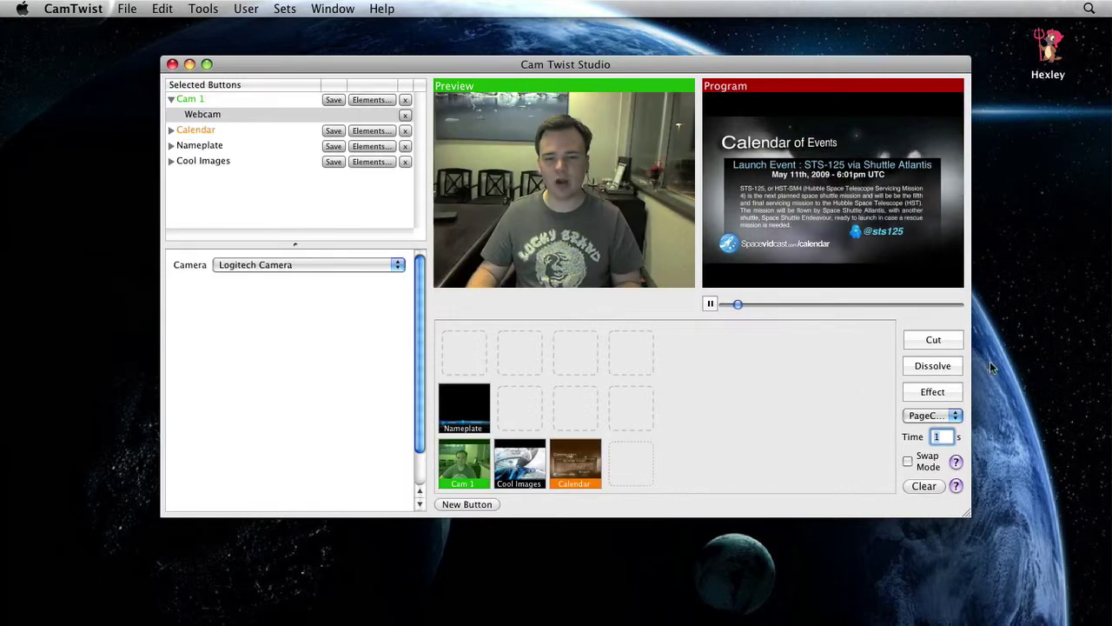
left_click(944, 366)
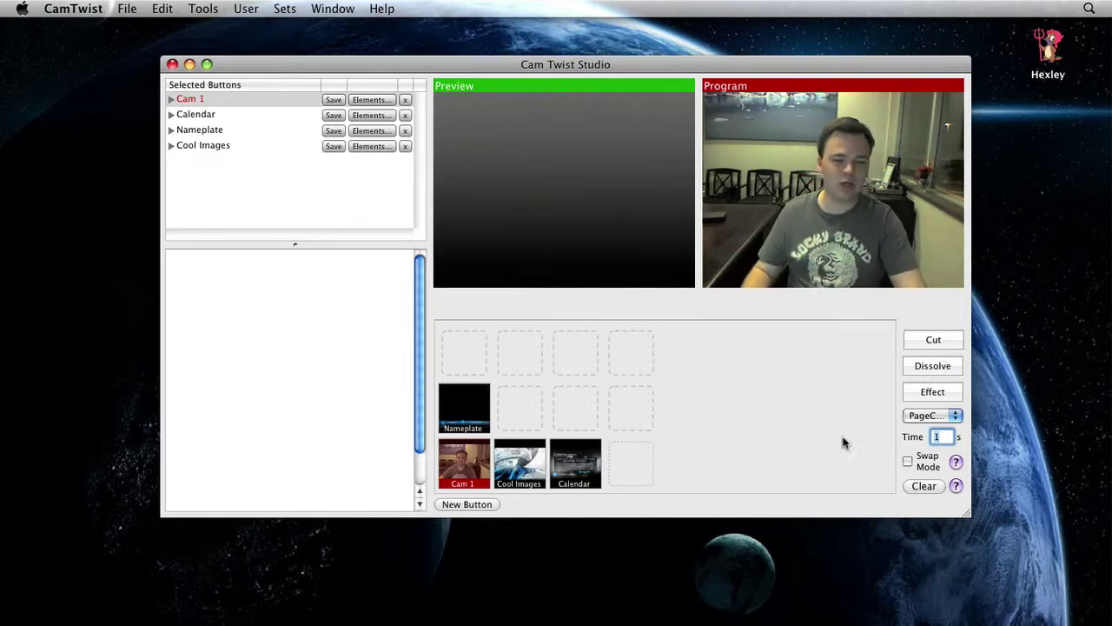
- Take the nameplate live, then cue the Calendar without nameplate, skipped ahead to the Herschel & Planck slide
left_click(463, 416)
left_click(911, 340)
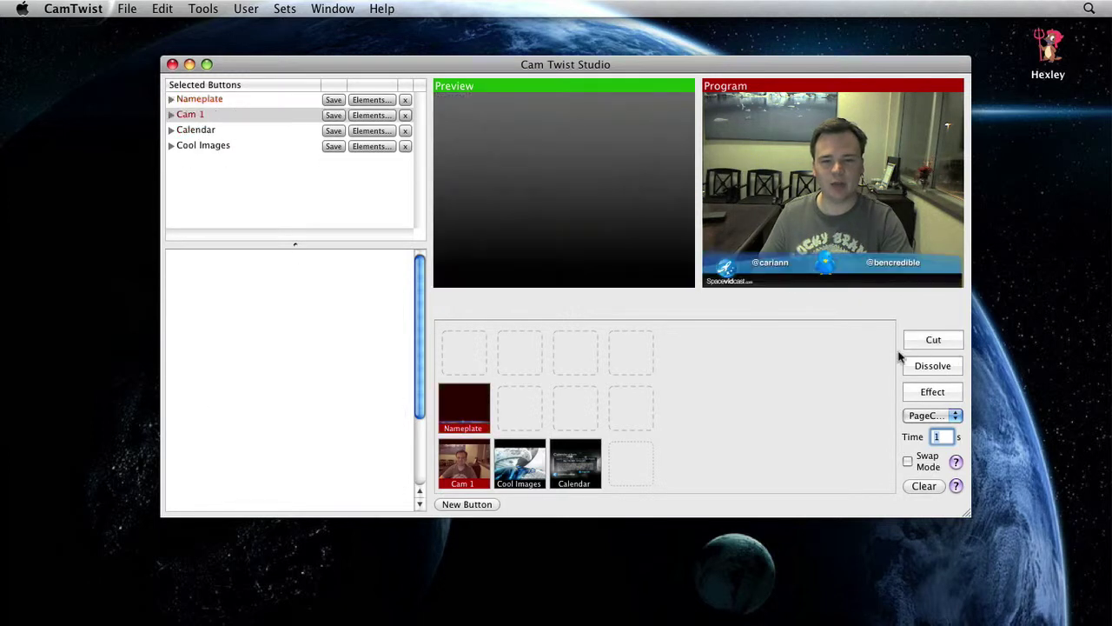
left_click(577, 465)
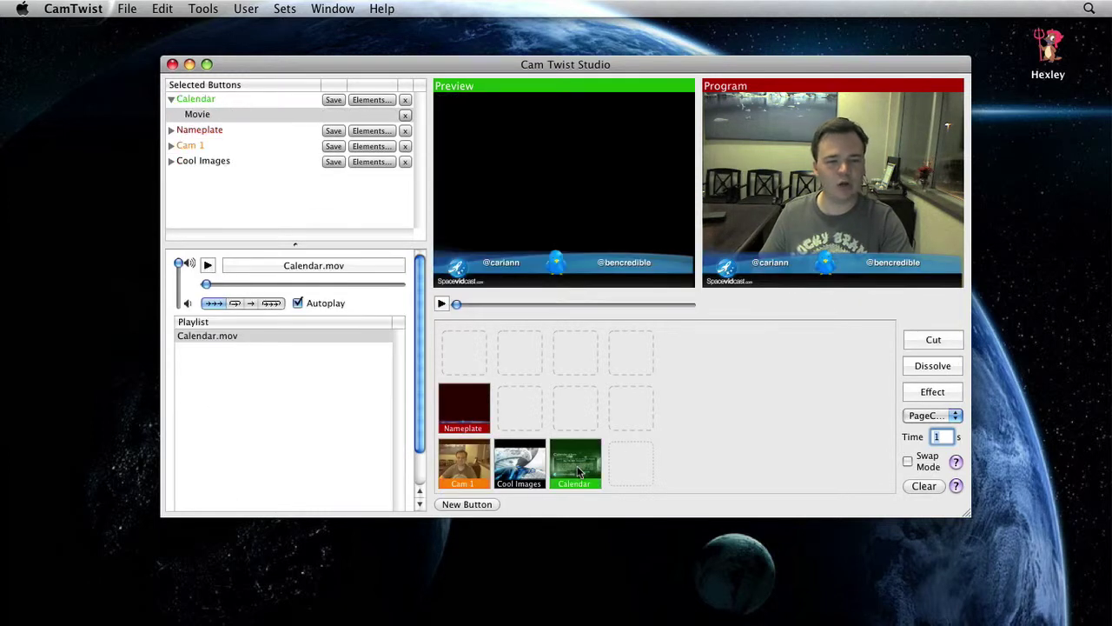
left_click(460, 410)
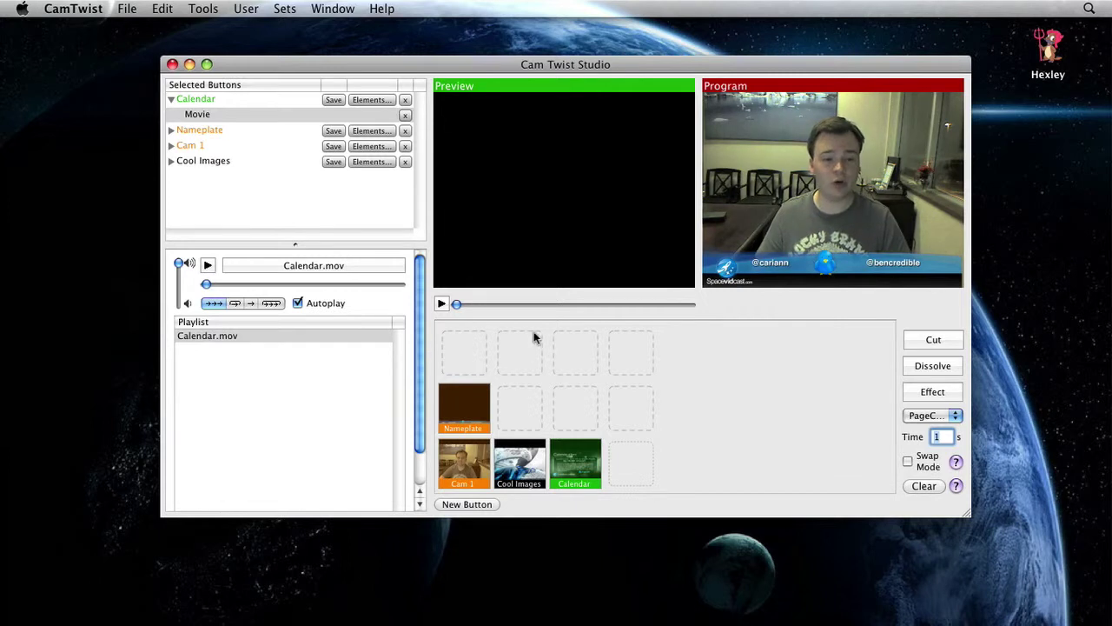
left_click(526, 304)
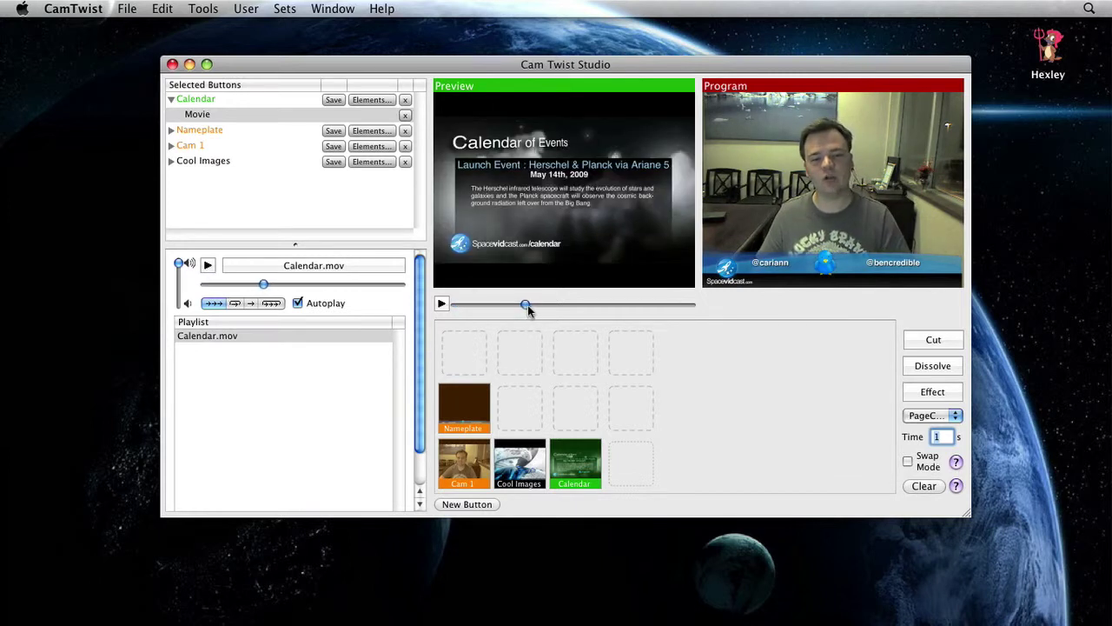
- Keep PageCurl as the effect and page-curl the Calendar slideshow onto Program
left_click(950, 417)
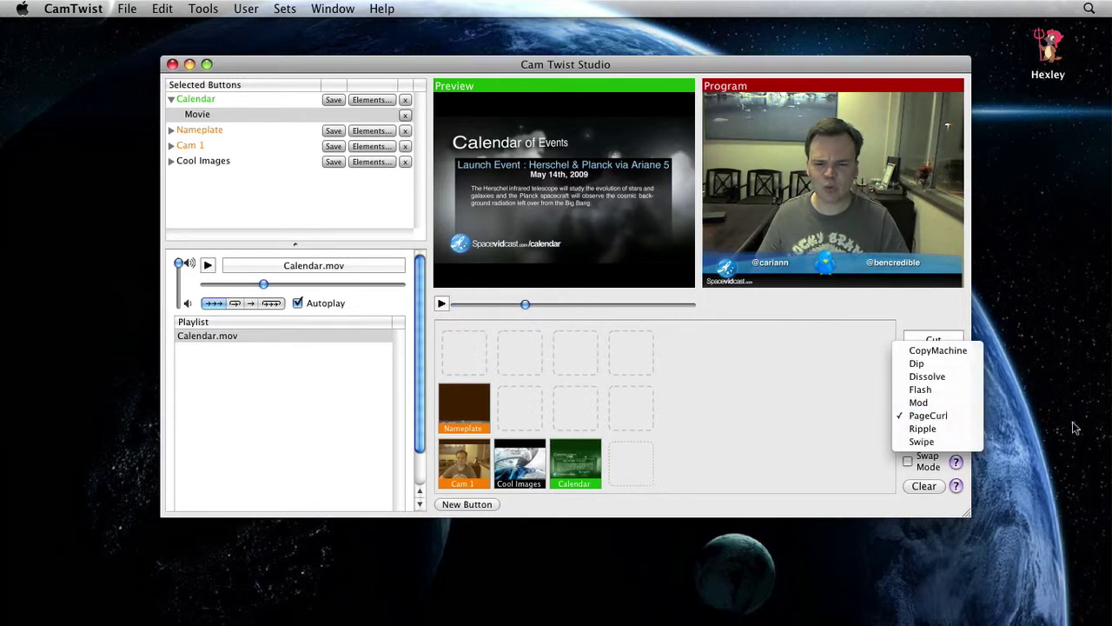
left_click(950, 417)
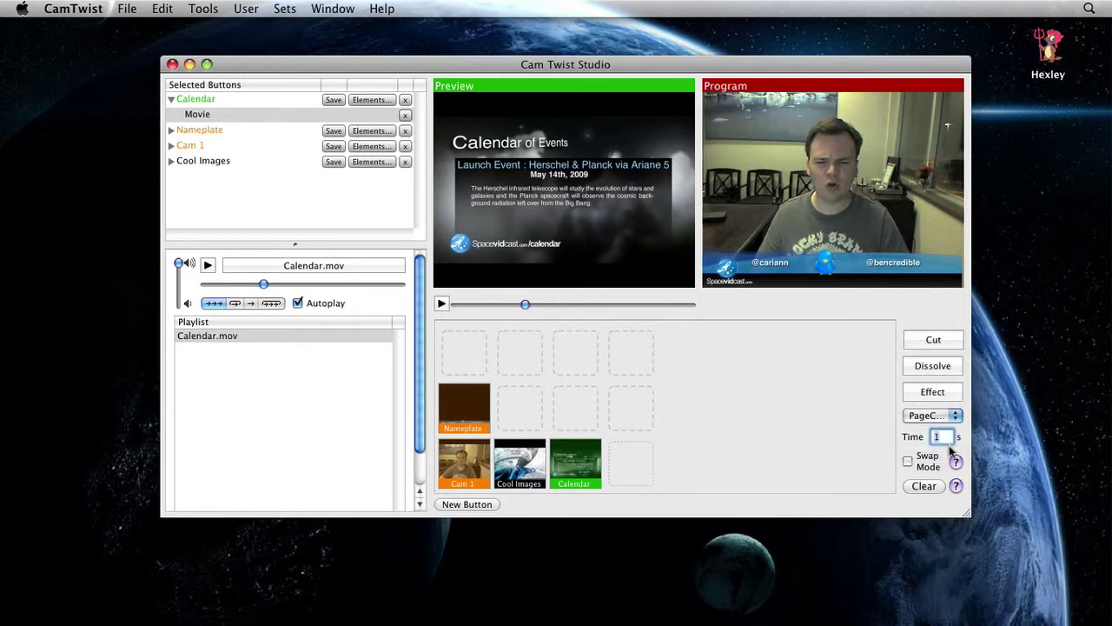
left_click(931, 391)
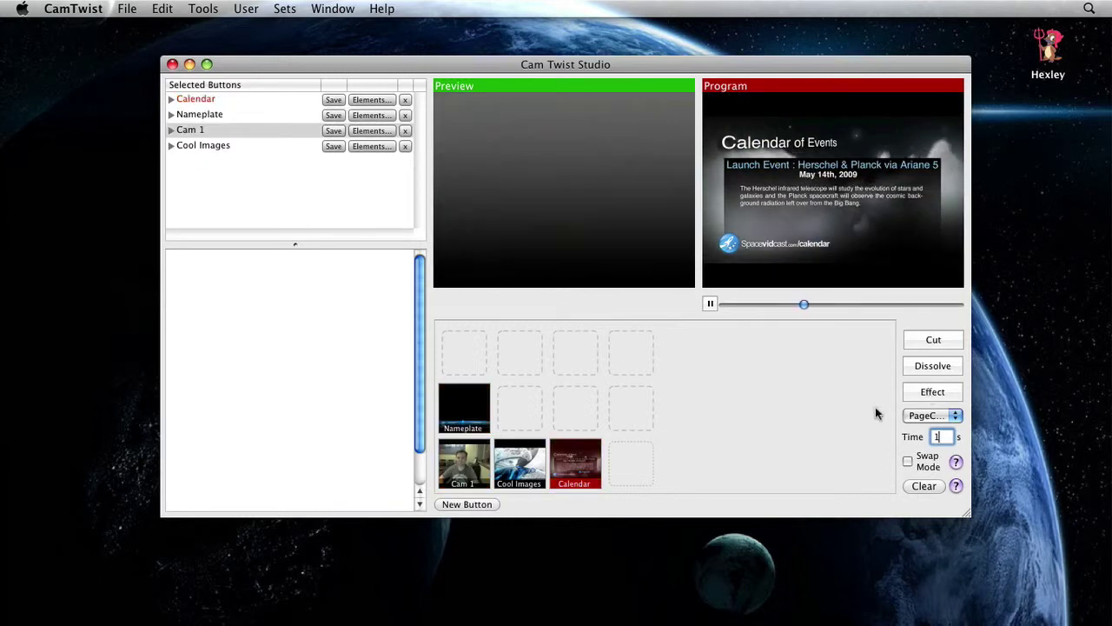
- Choose Ripple, ripple the webcam with nameplate onto Program, and set transition time to 3
left_click(933, 422)
left_click(919, 426)
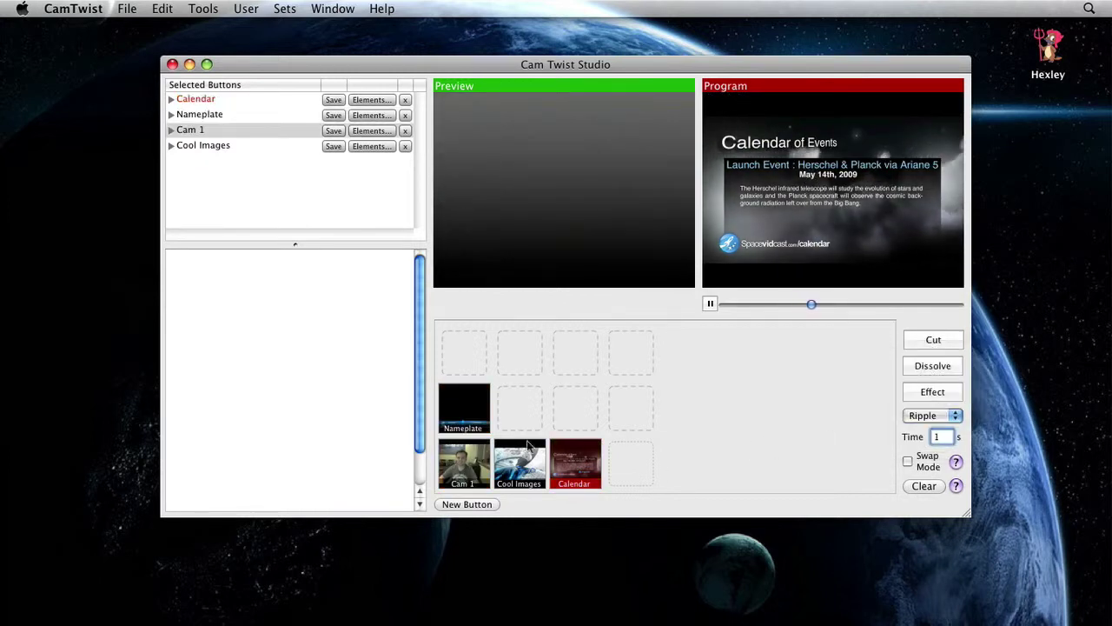
left_click(452, 442)
left_click(452, 437)
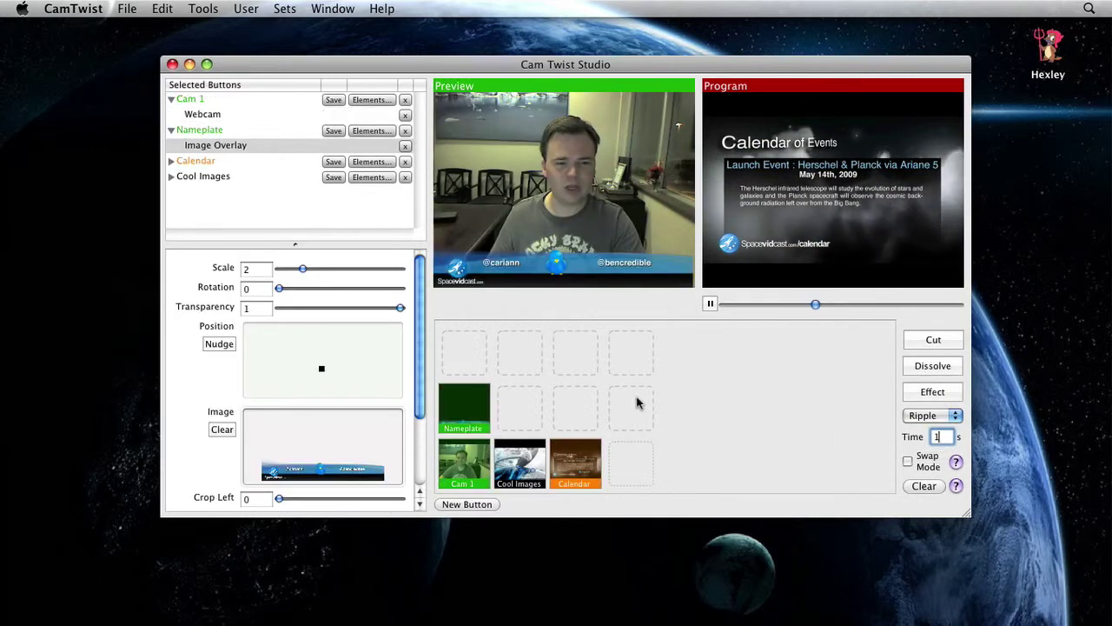
left_click(953, 393)
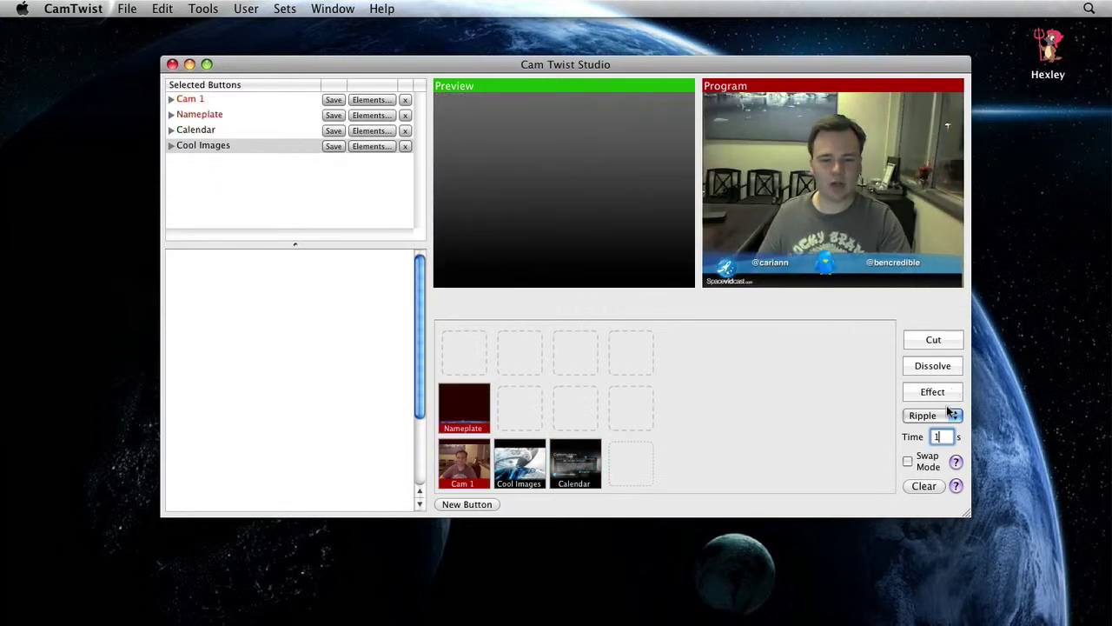
type("3")
- Ripple the Calendar video onto Program without the nameplate
left_click(578, 460)
left_click(464, 407)
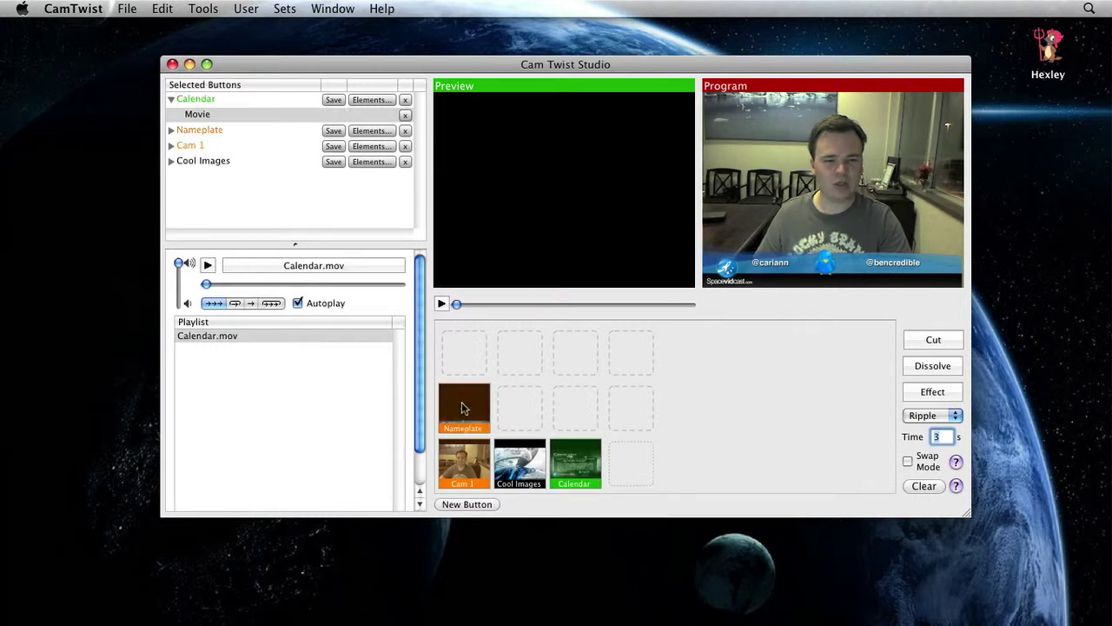
left_click(510, 305)
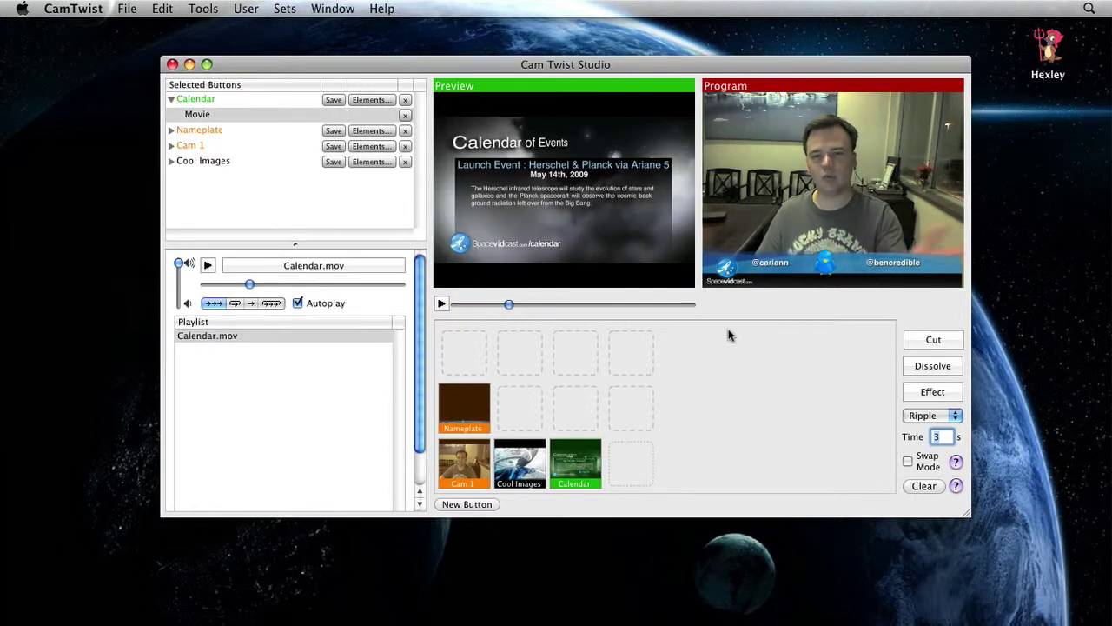
left_click(931, 392)
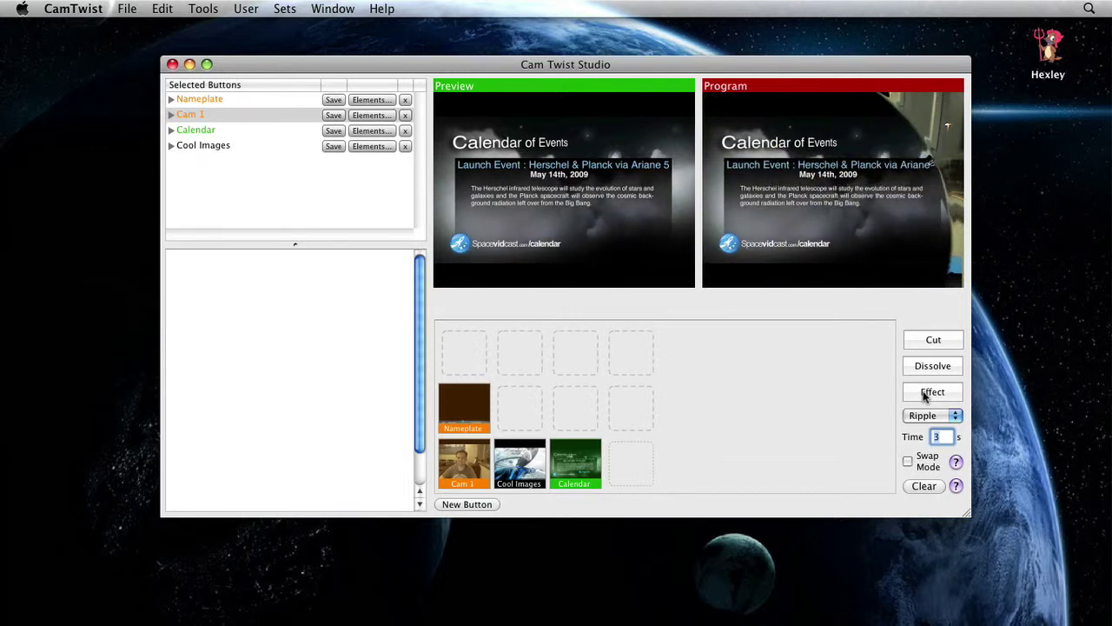
- Ripple the webcam back onto Program, then ripple the nameplate overlay on top
left_click(476, 454)
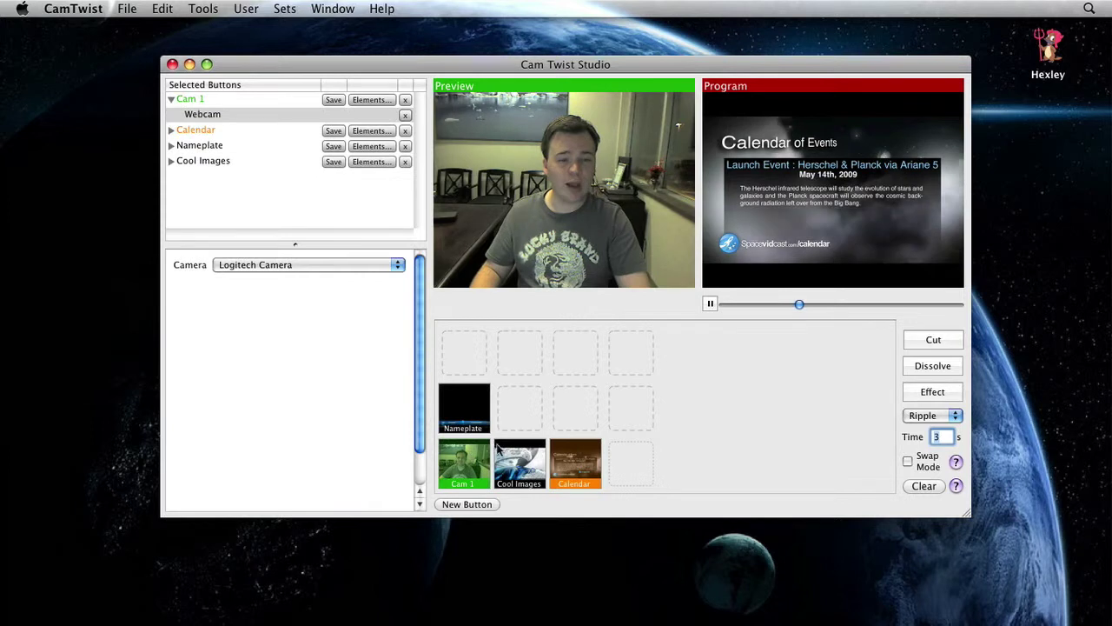
left_click(937, 392)
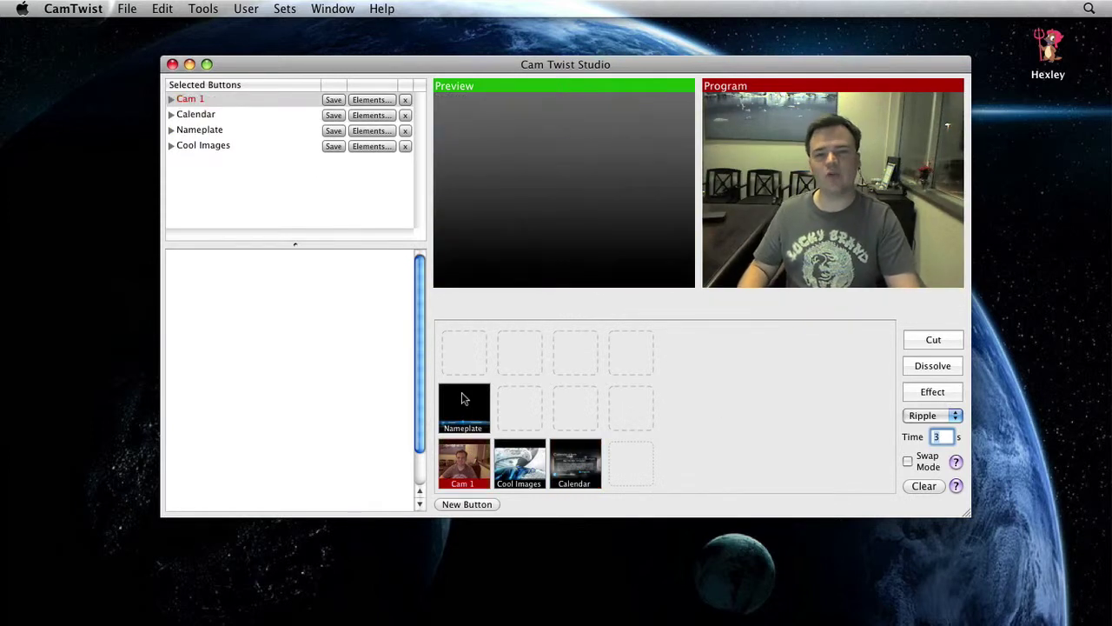
left_click(466, 398)
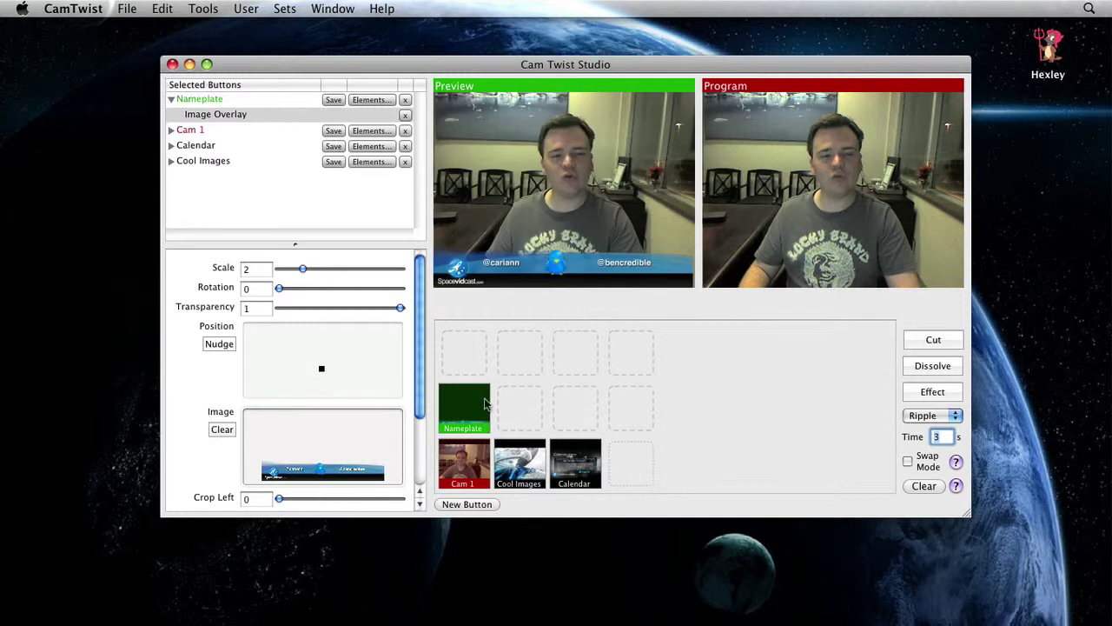
left_click(946, 393)
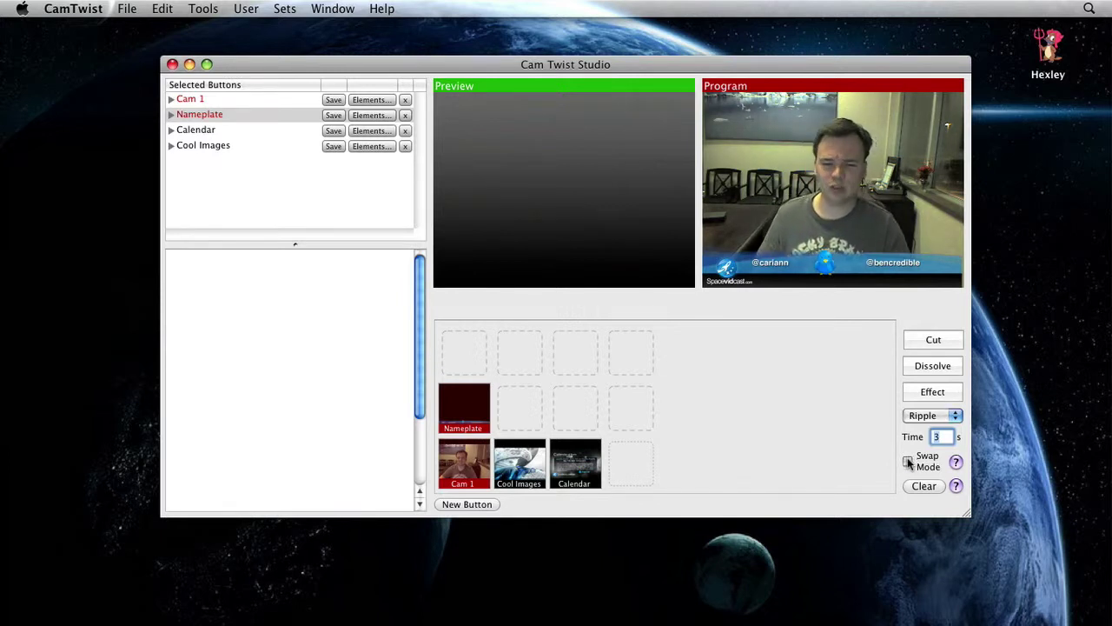
- Cut the Cool Images slideshow to Program and swap it with the webcam several times
left_click(531, 472)
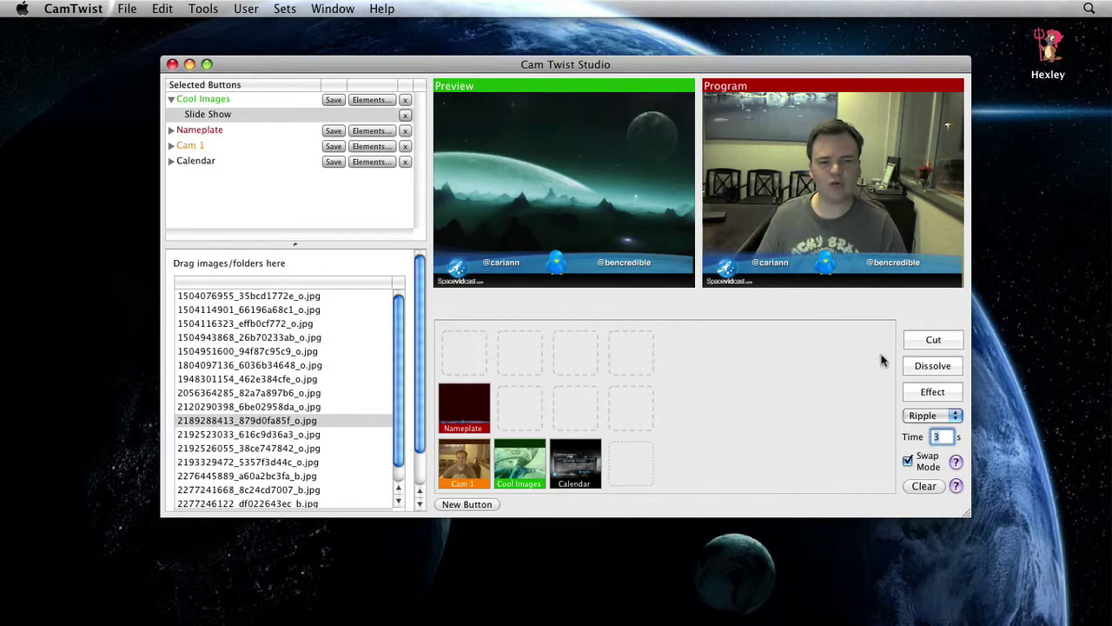
left_click(935, 339)
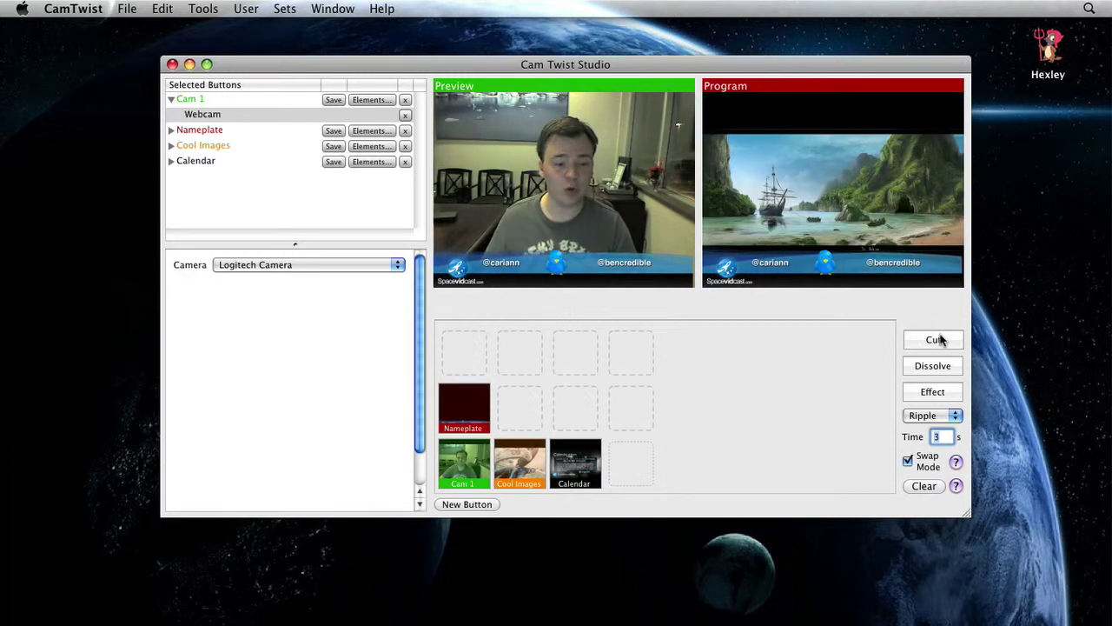
left_click(934, 338)
left_click(933, 339)
left_click(933, 339)
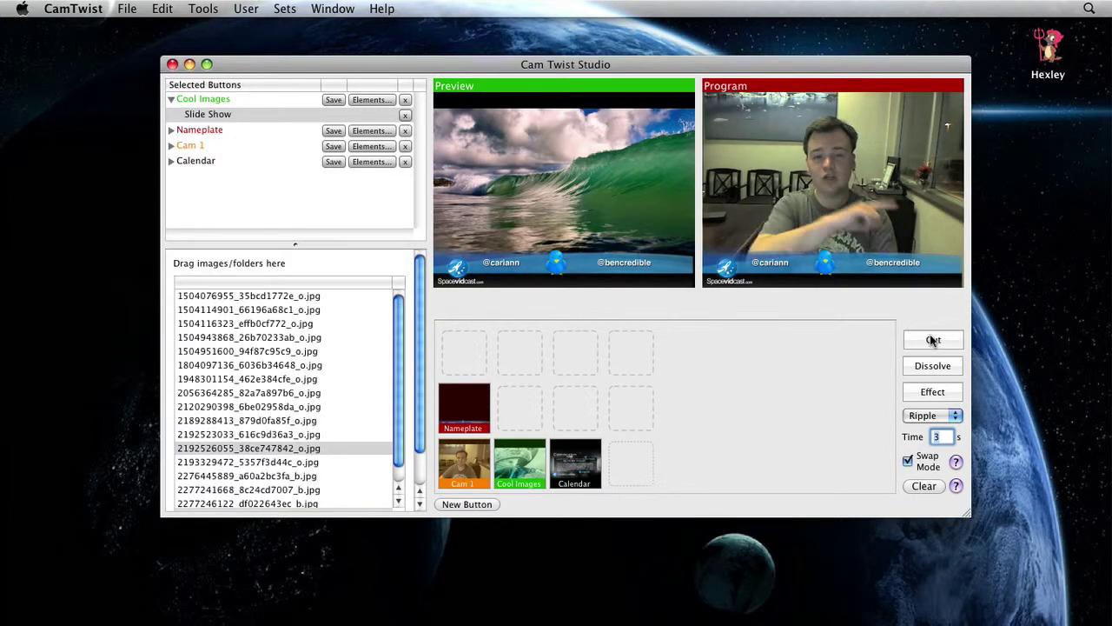
- Drop the nameplate, then cut between slideshow and webcam twice, ending on the webcam
left_click(463, 413)
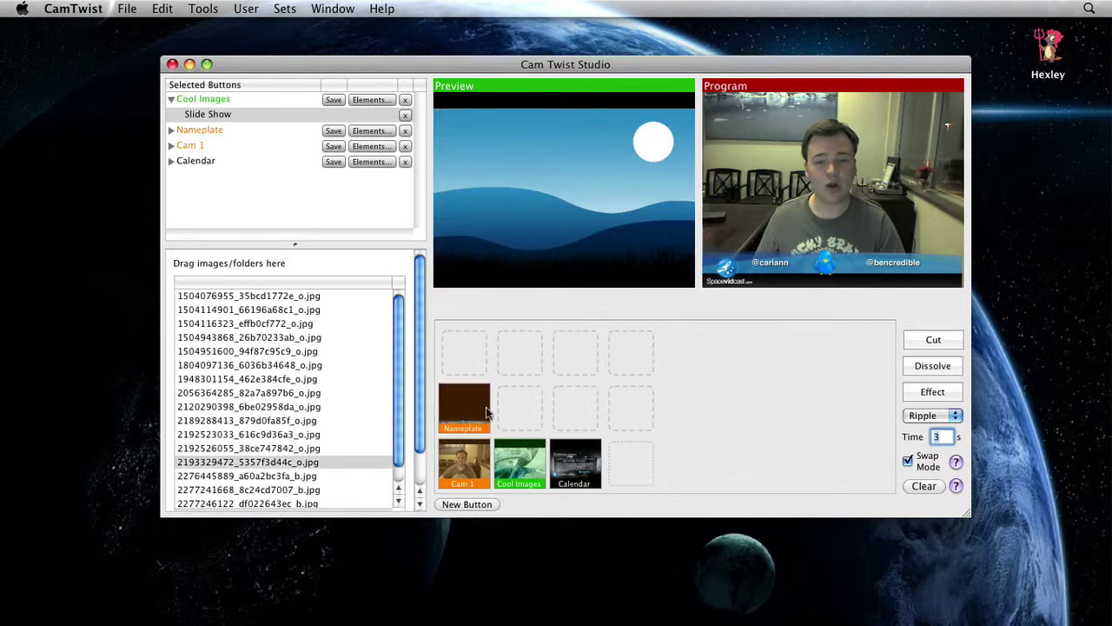
left_click(950, 341)
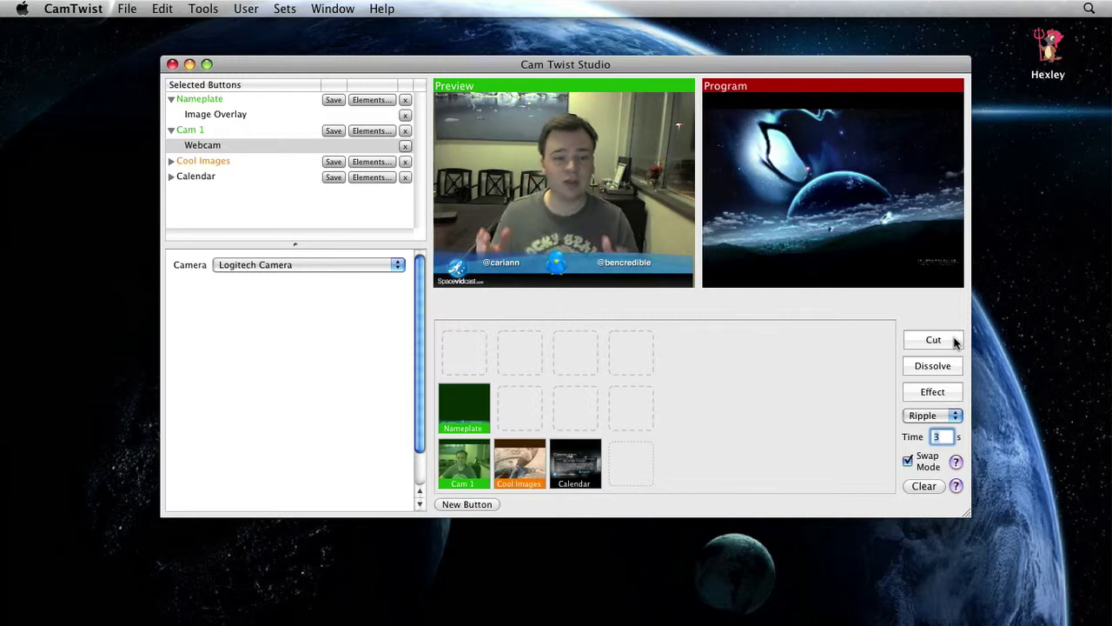
left_click(953, 342)
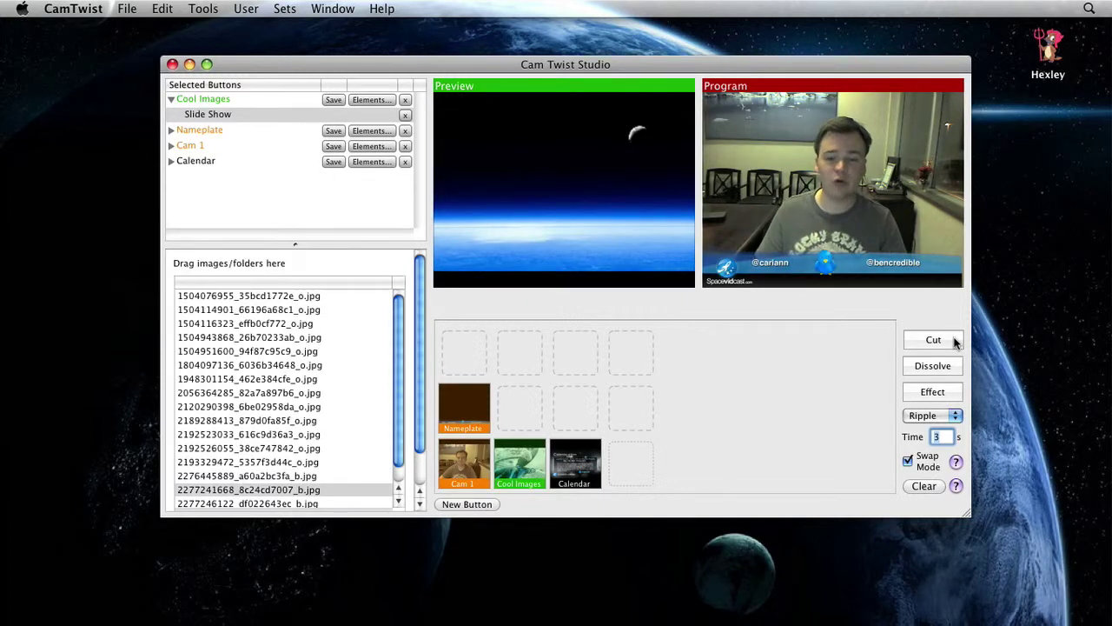
left_click(933, 340)
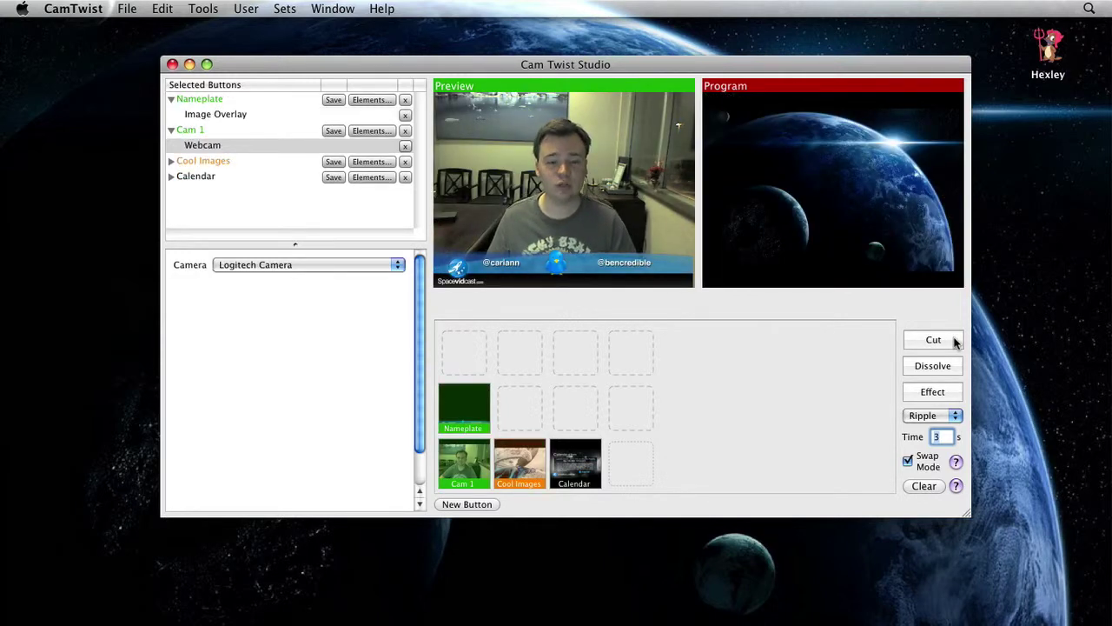
left_click(954, 342)
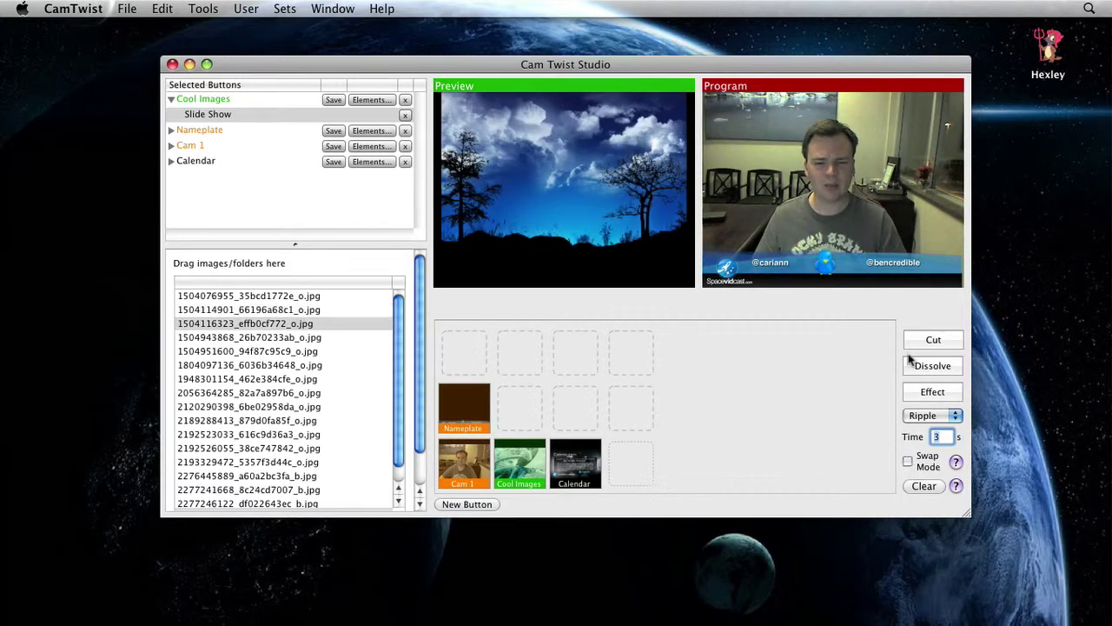
- Cut Cool Images to Program, then the webcam with nameplate, then clear and cut to black
left_click(931, 338)
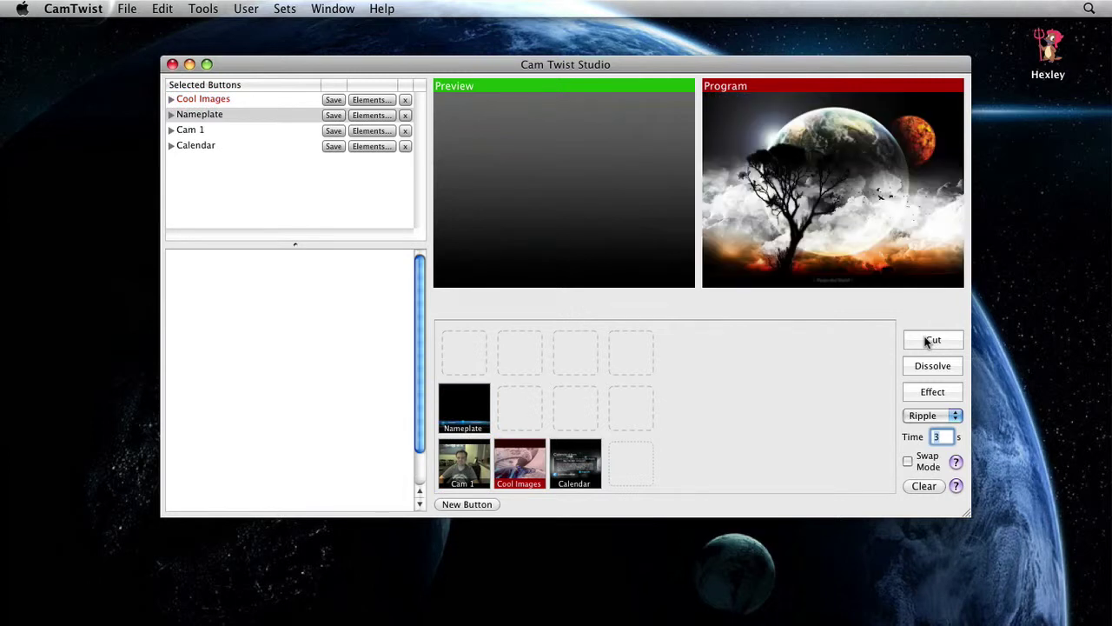
left_click(924, 485)
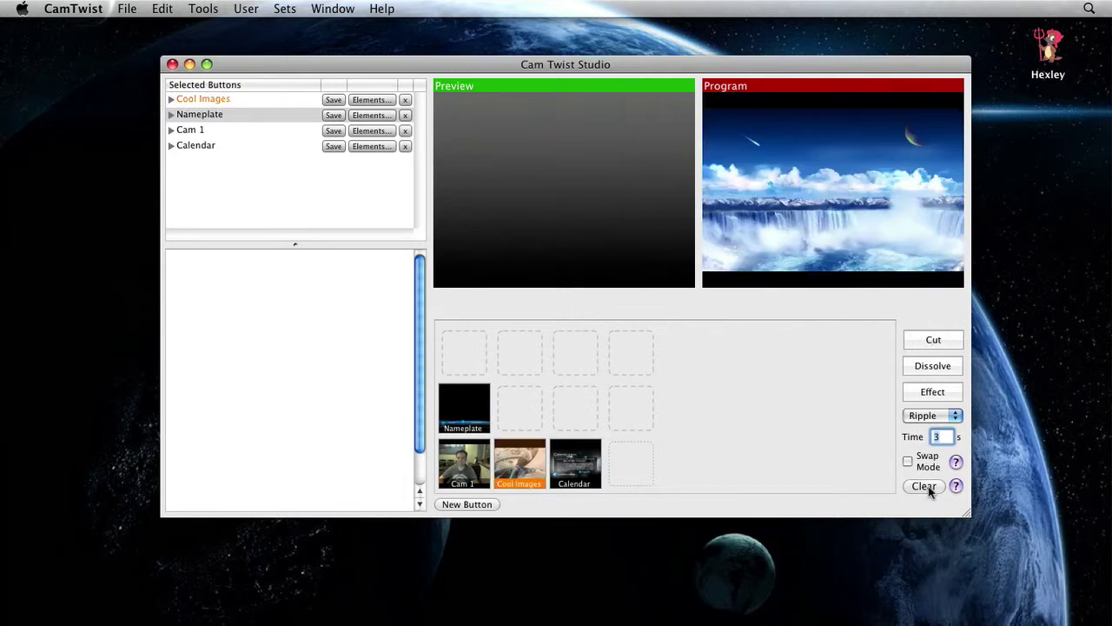
left_click(458, 469)
left_click(917, 340)
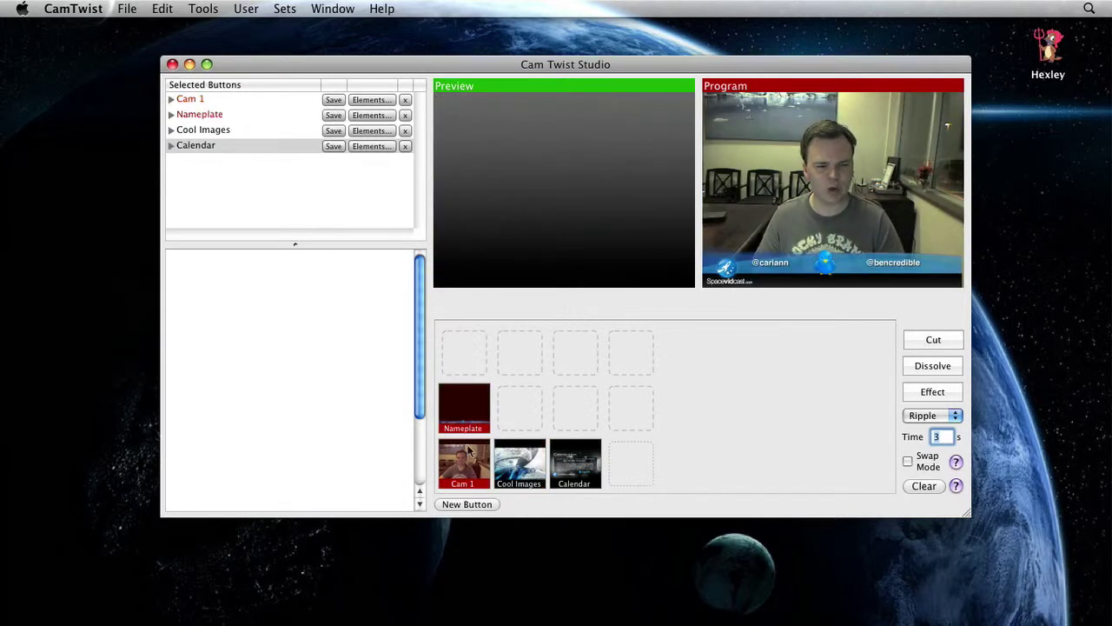
left_click(922, 486)
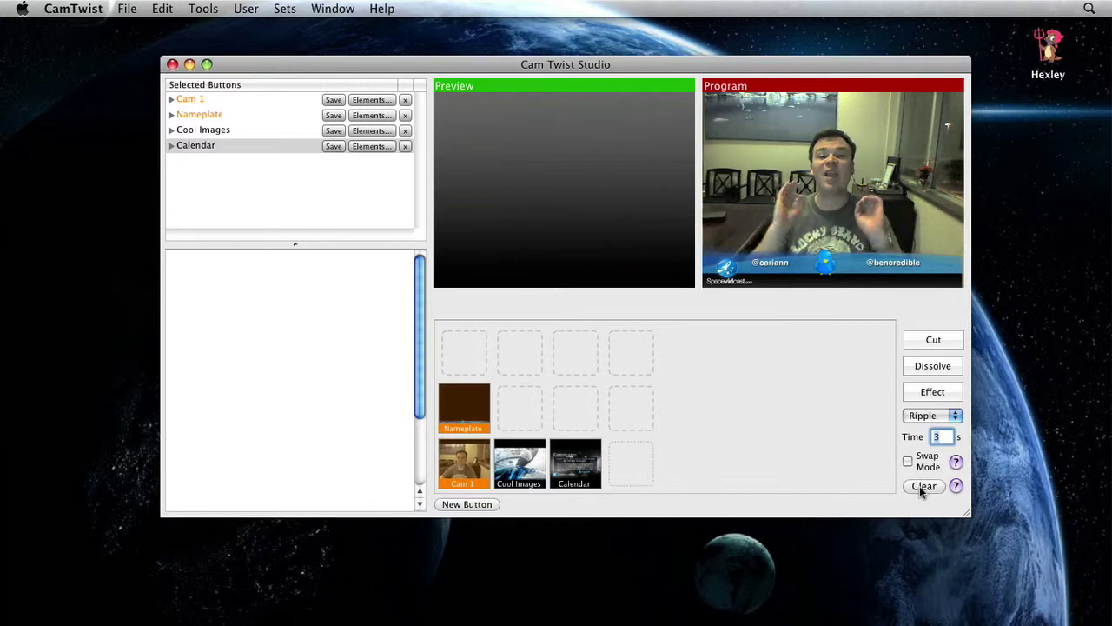
left_click(948, 346)
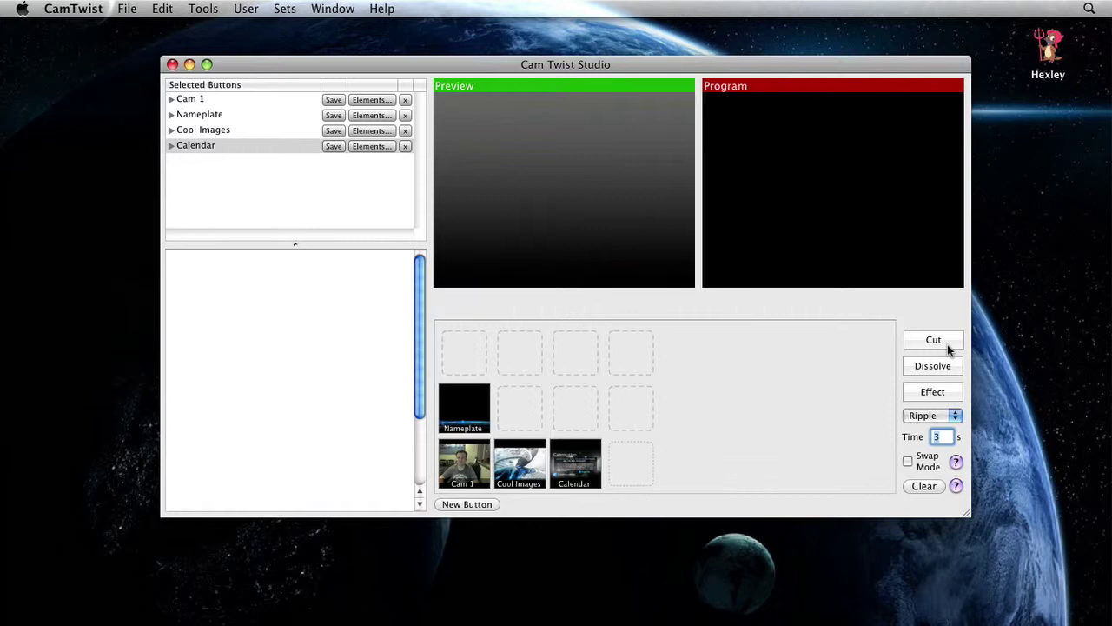
- Cut the plain webcam to Program, then cut the nameplate overlay on top
left_click(444, 463)
left_click(943, 342)
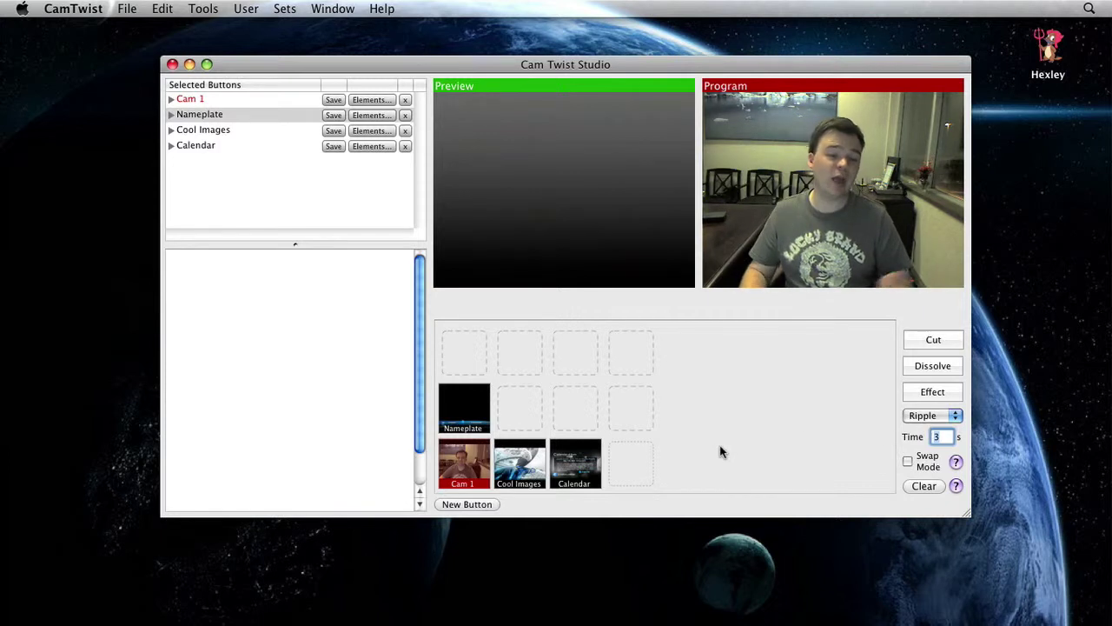
left_click(463, 408)
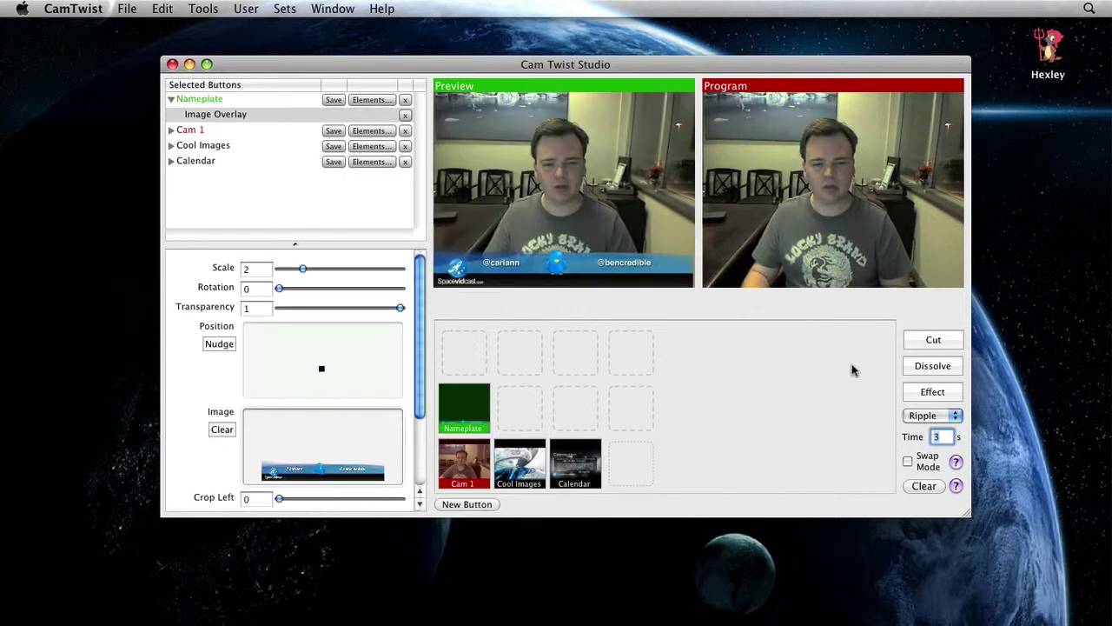
left_click(944, 340)
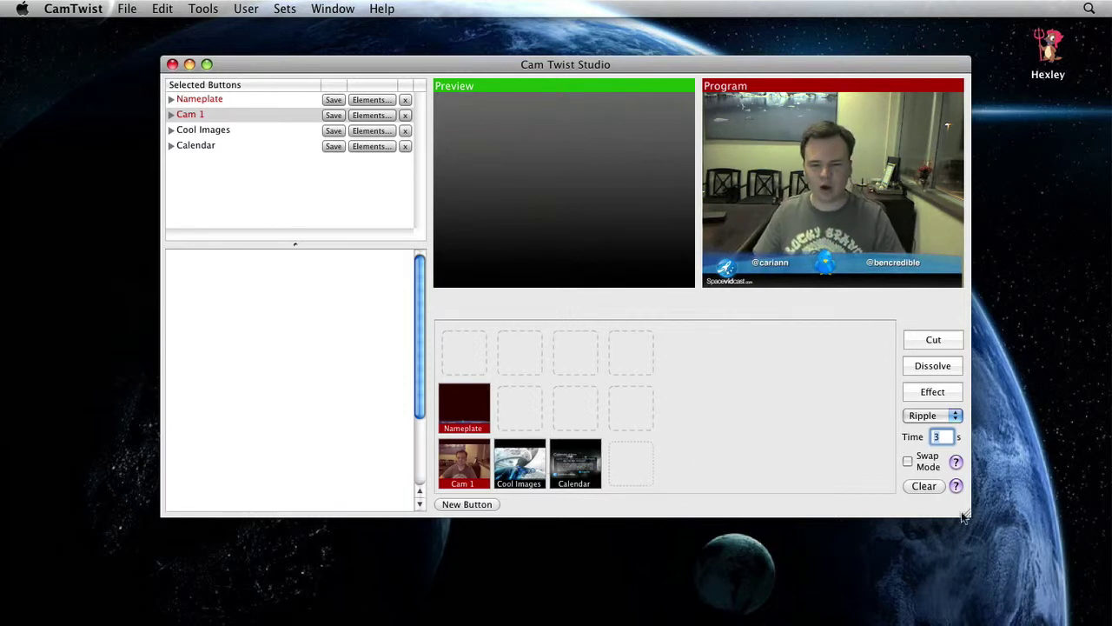
- Clear the selection and cut the Calendar video to Program
left_click(924, 487)
left_click(577, 464)
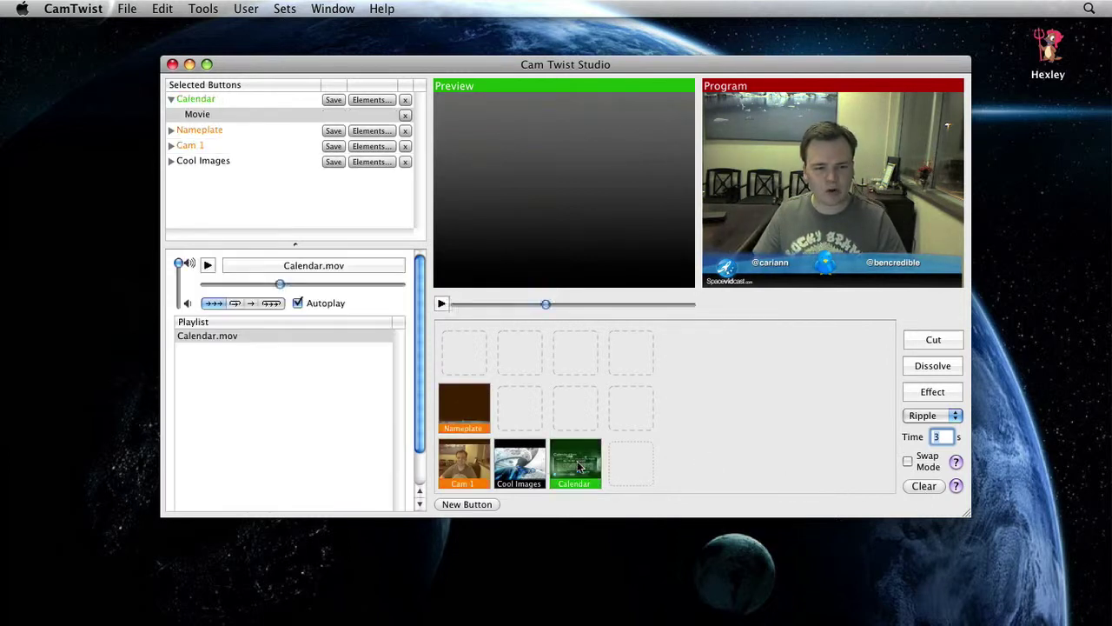
left_click(927, 341)
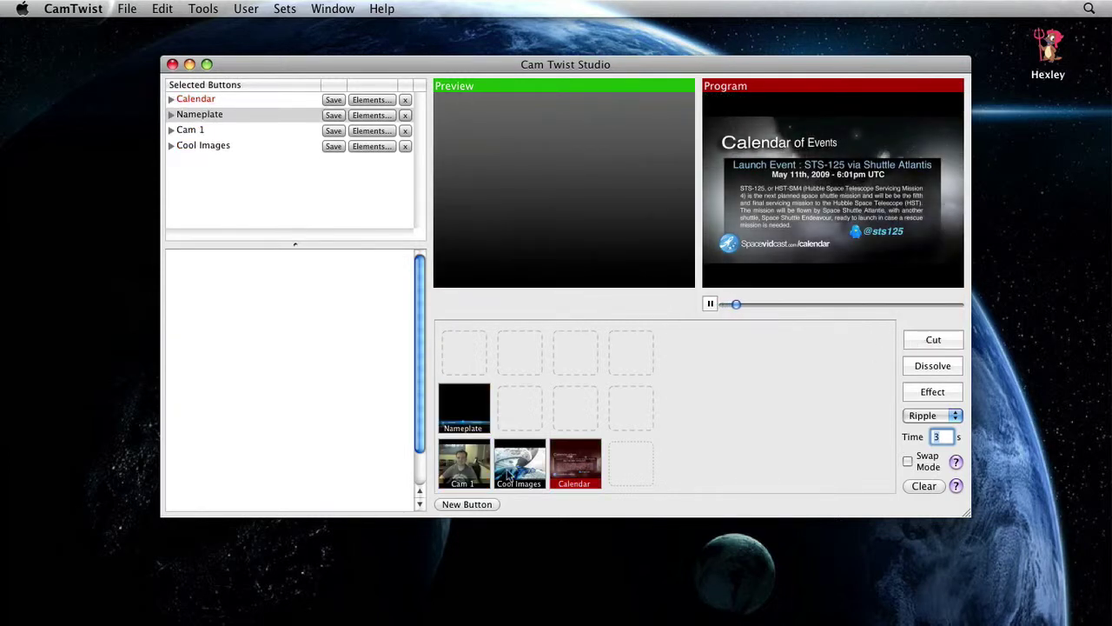
- Cut Cam 1 with the nameplate overlay back to Program
left_click(465, 464)
left_click(464, 406)
left_click(946, 341)
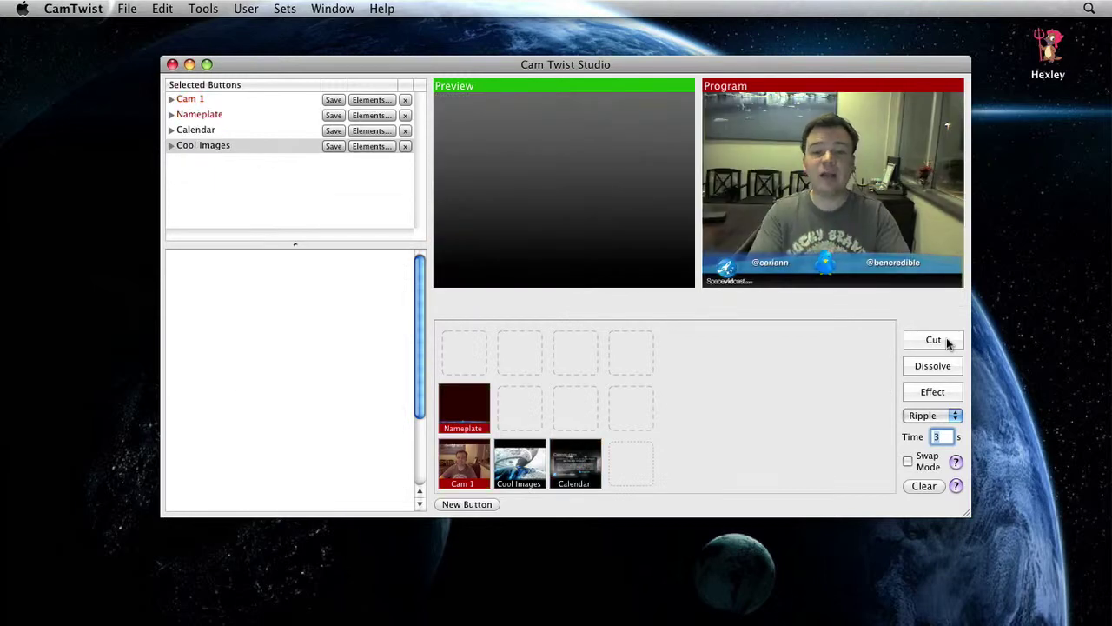